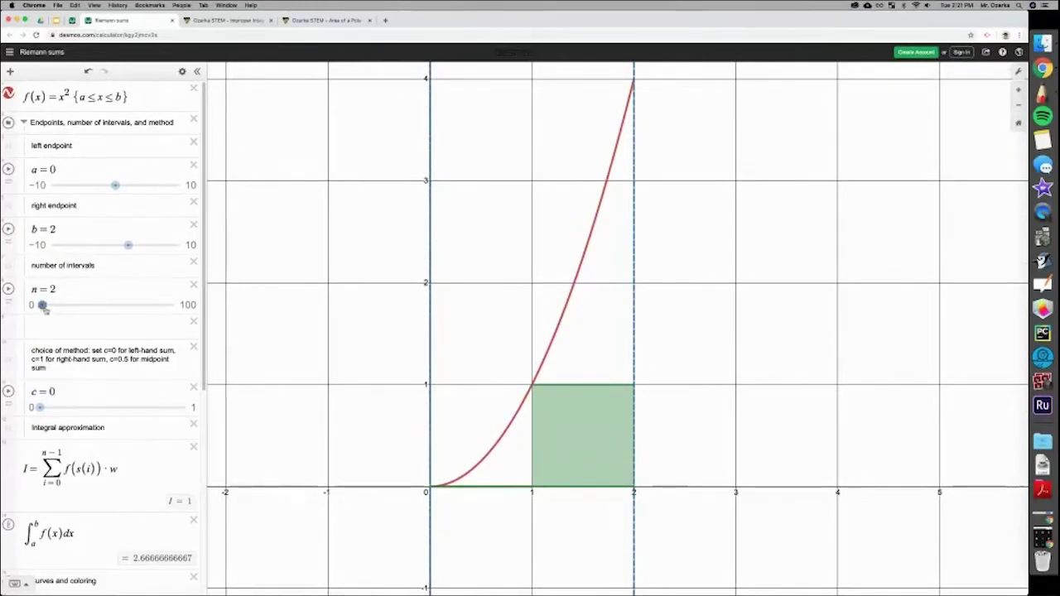
- Increase the number of intervals n to 100 and to 1000, magnifying the rectangle tops along the curve near x = 1.57
left_click_drag(43, 306, 370, 332)
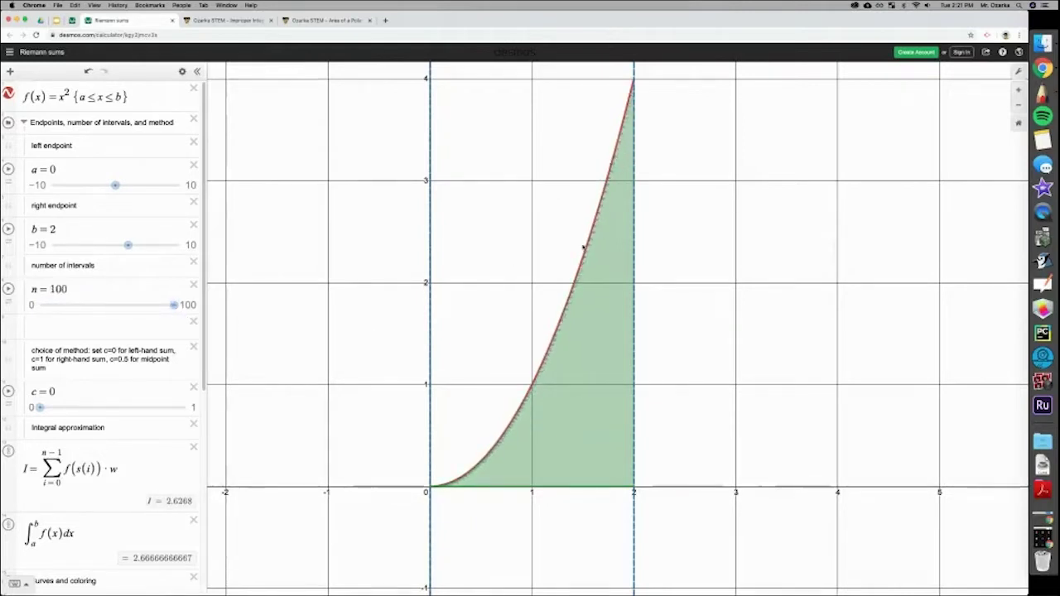
scroll(584, 246, "up", 10)
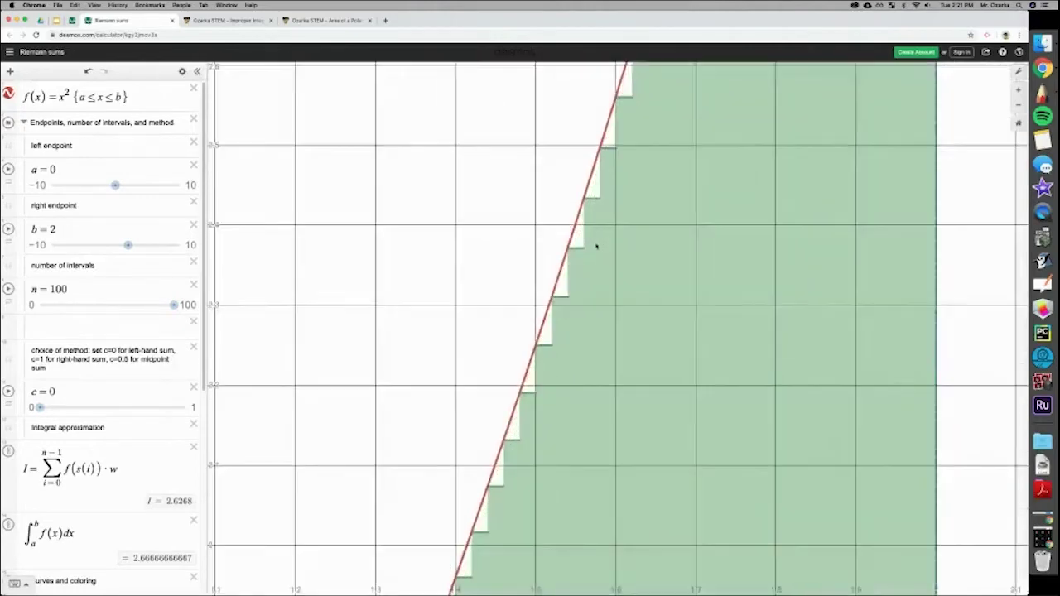
left_click(67, 289)
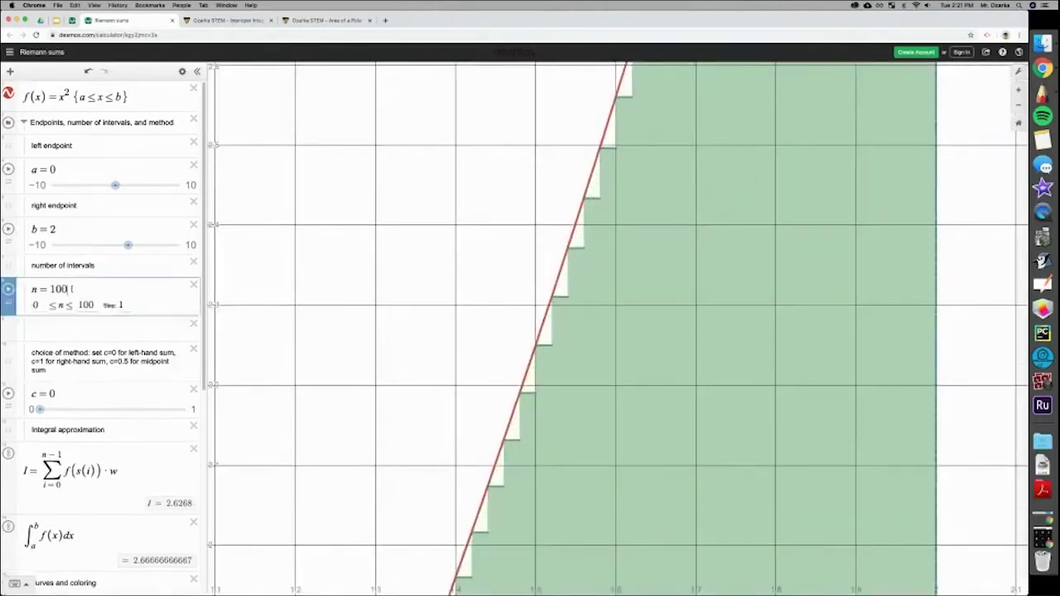
type("0")
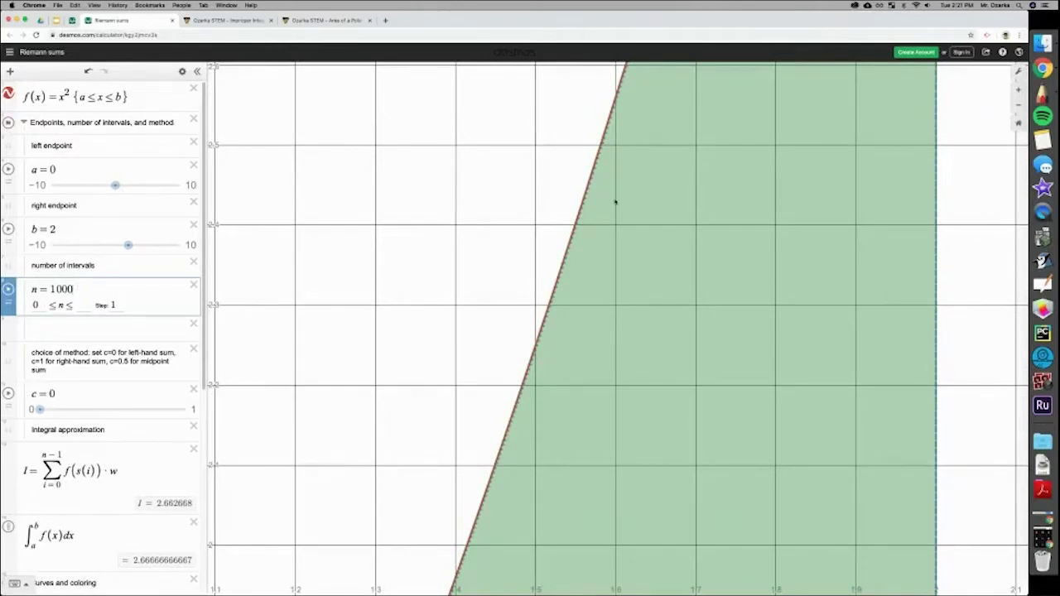
scroll(615, 201, "up", 10)
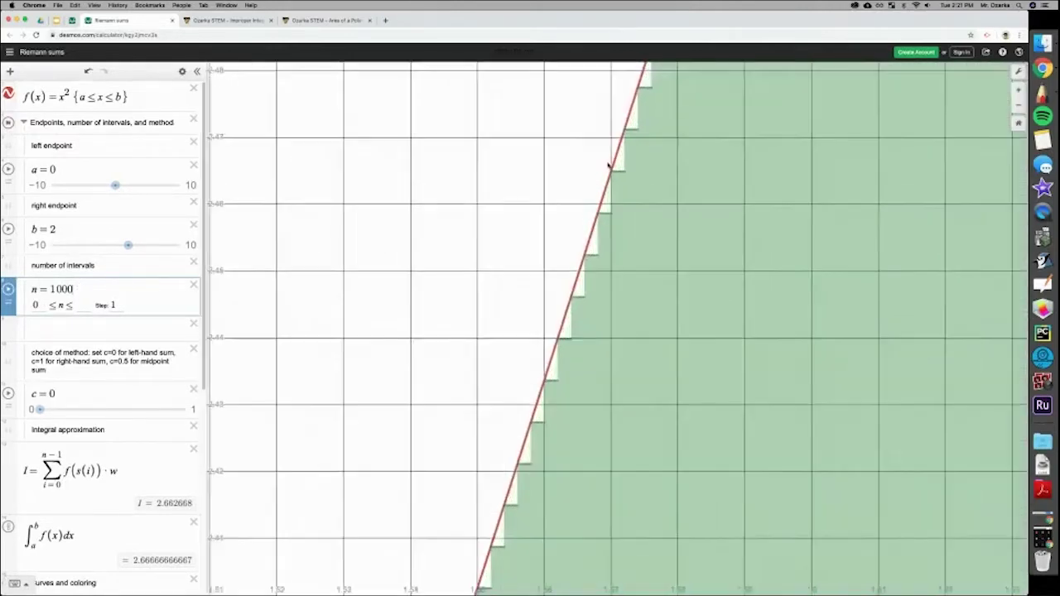
scroll(609, 166, "up", 5)
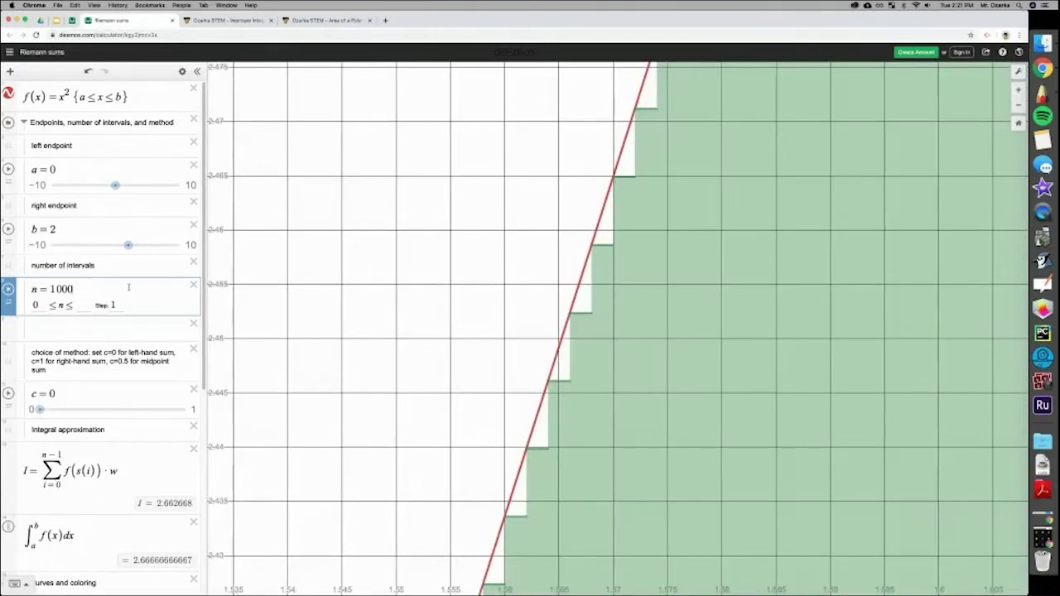
- Set the number of intervals n to 10000 and inspect the gaps between the rectangles and the curve up close
type("0")
scroll(620, 213, "up", 6)
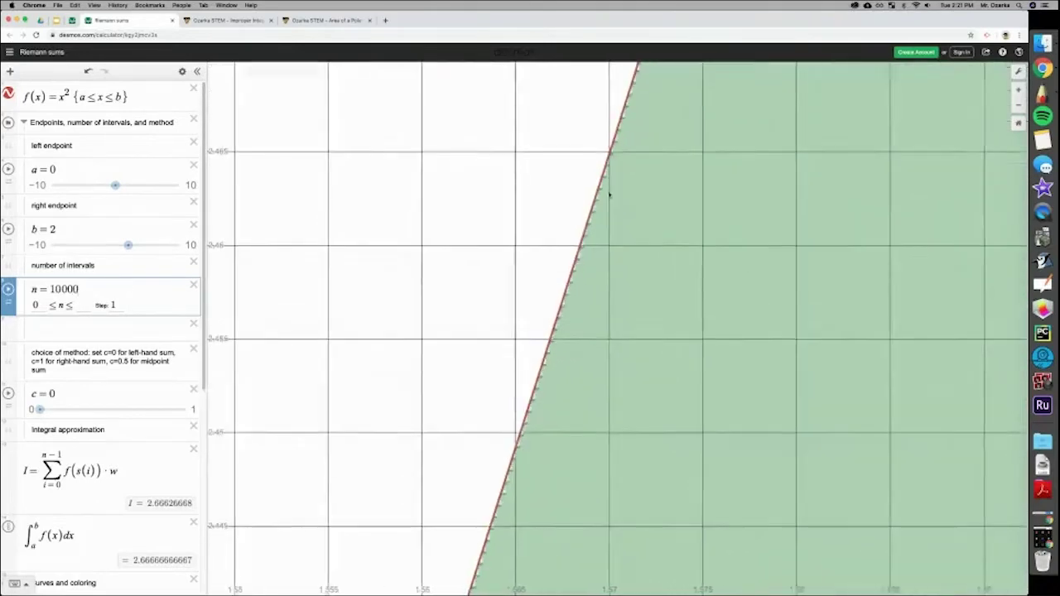
scroll(601, 193, "up", 5)
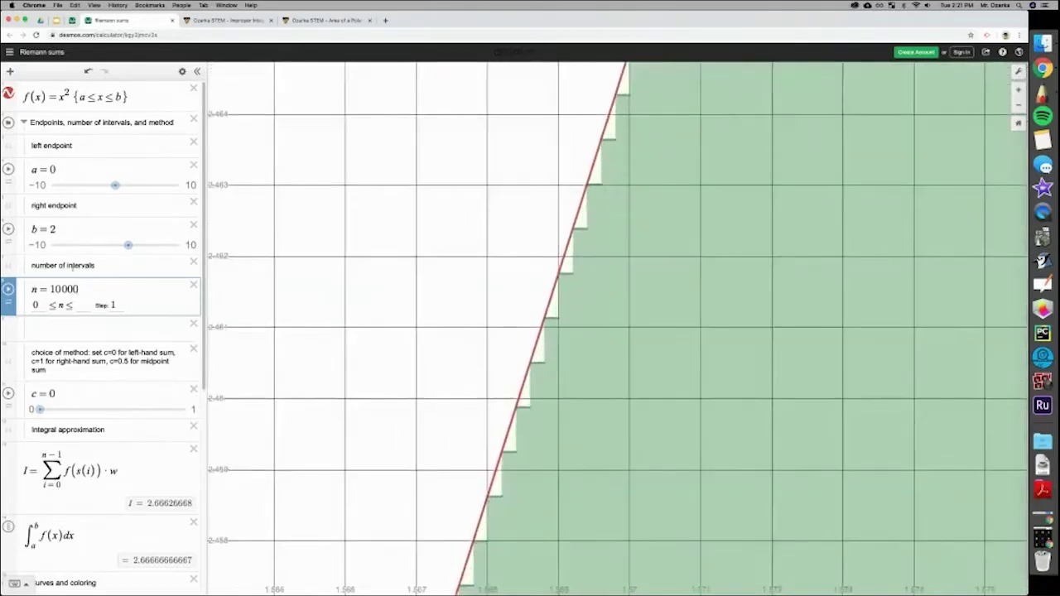
type("00000")
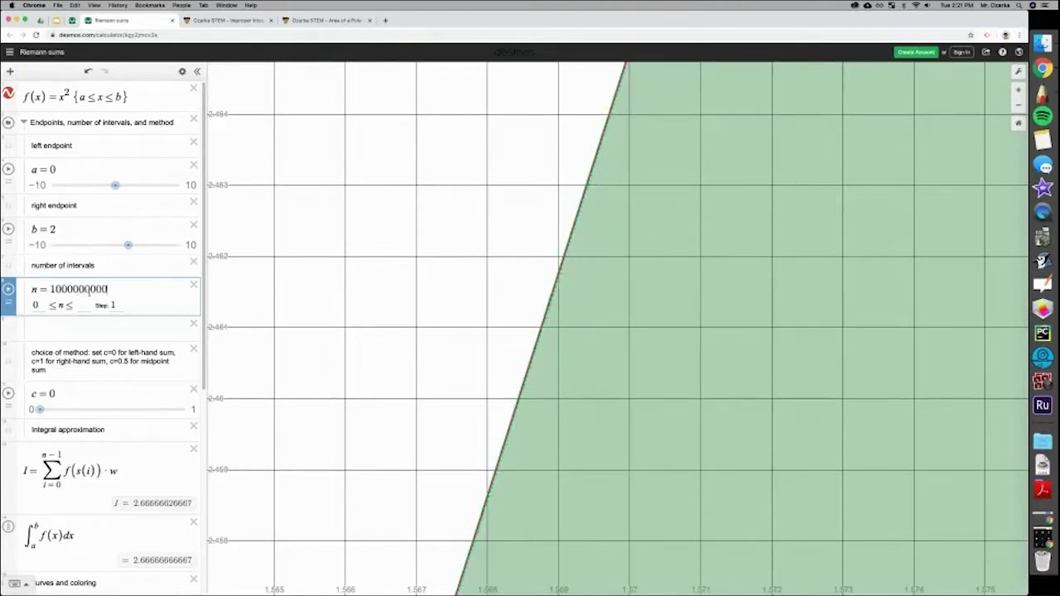
scroll(613, 211, "up", 8)
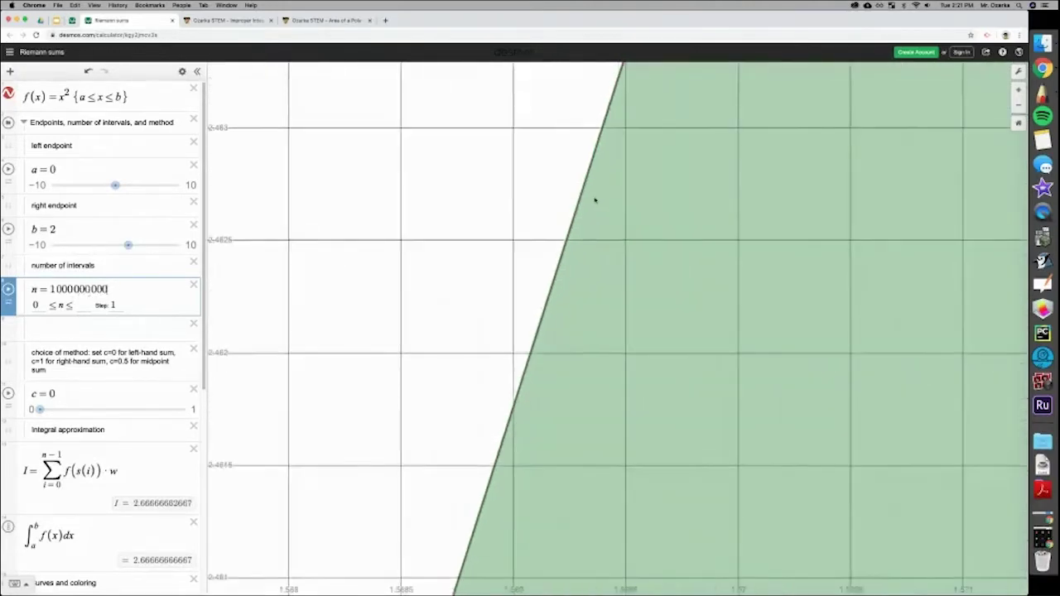
scroll(575, 185, "up", 5)
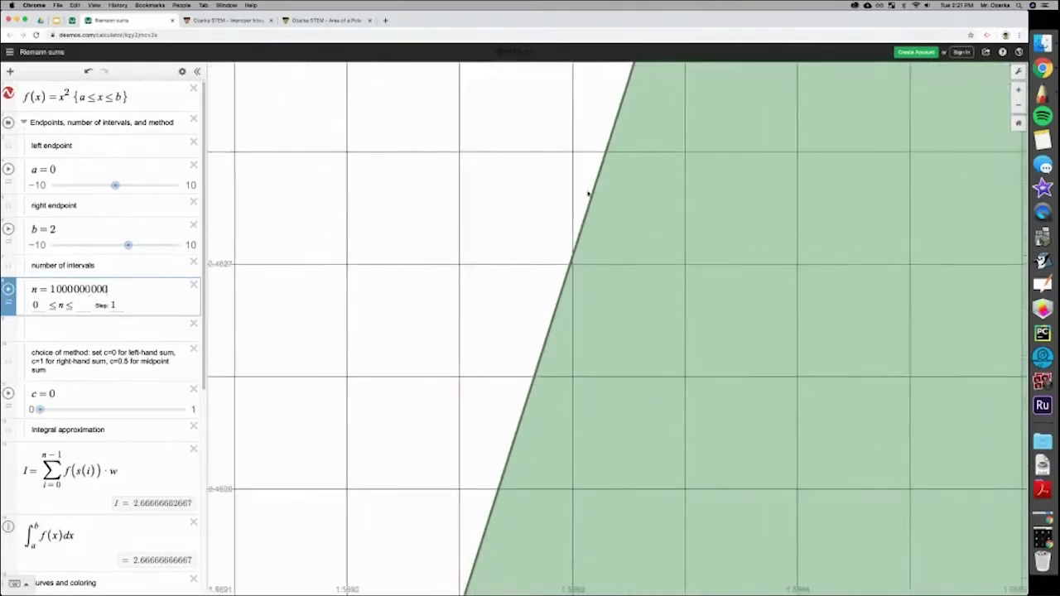
scroll(596, 189, "up", 5)
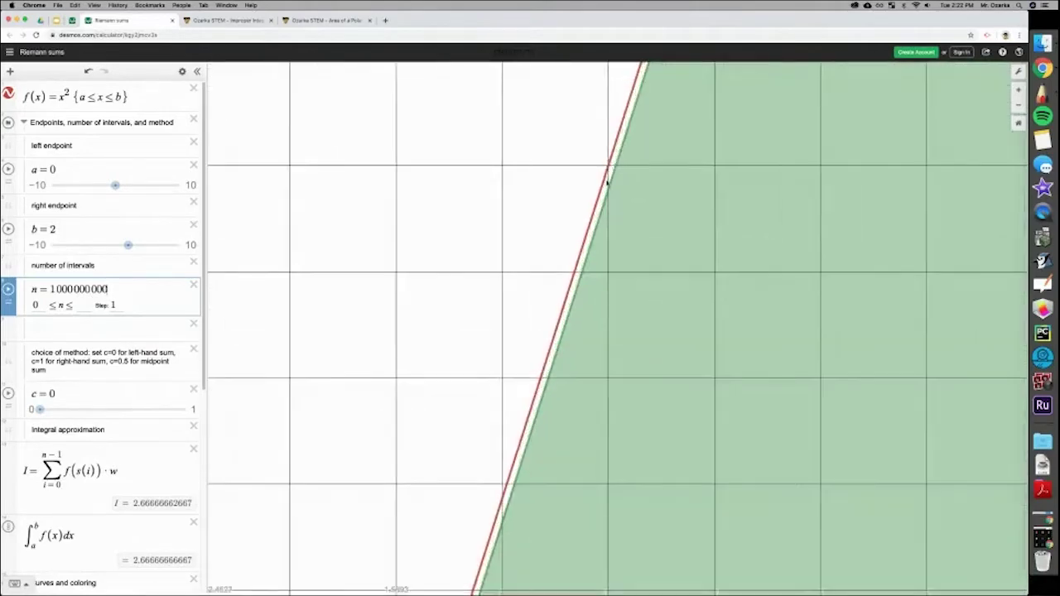
scroll(607, 184, "up", 5)
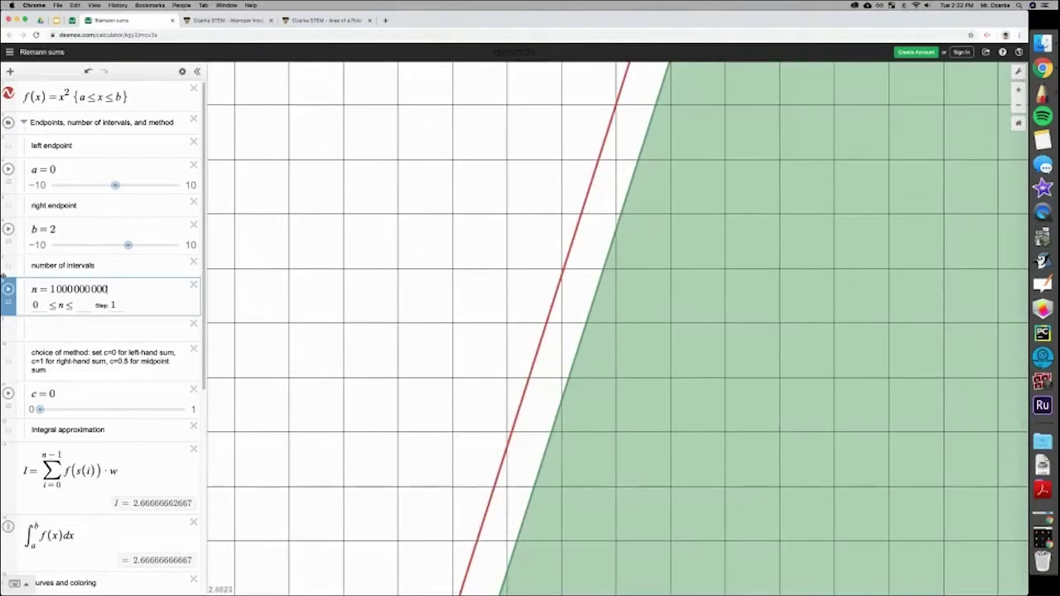
- Reduce the number of intervals n to 10
key("BackSpace")
key("BackSpace")
key("BackSpace")
key("BackSpace")
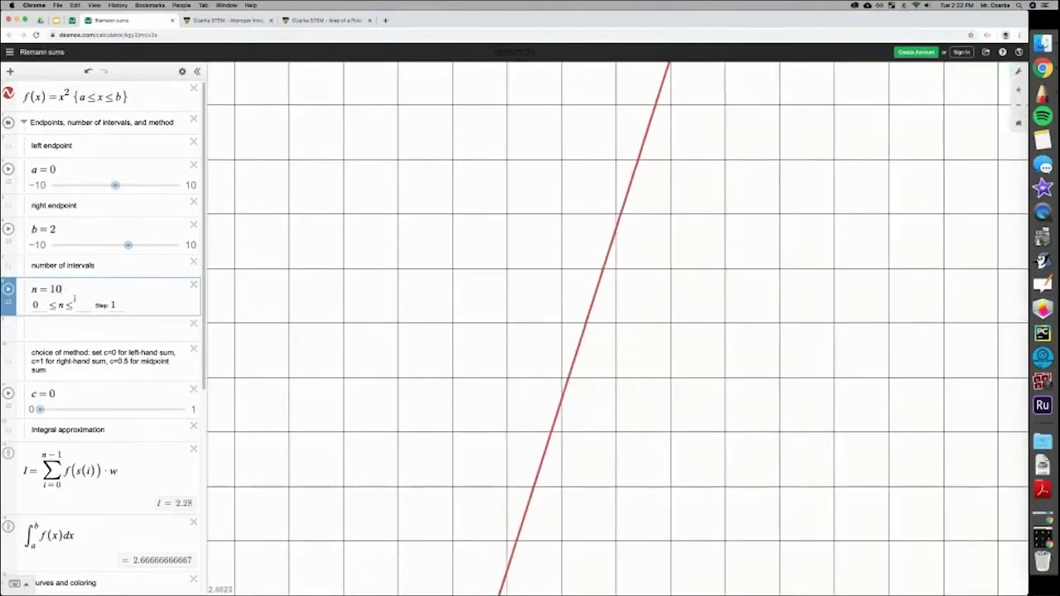
left_click(108, 327)
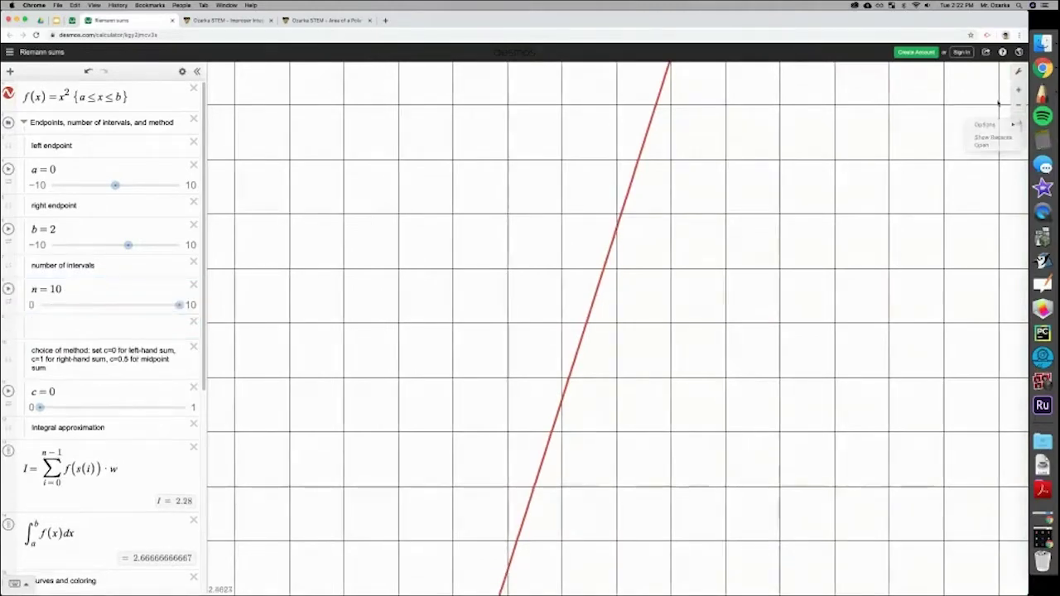
- Restore the default graph view and frame the shaded region under the curve between x = 0 and x = 2
left_click(1017, 123)
left_click_drag(476, 280, 372, 282)
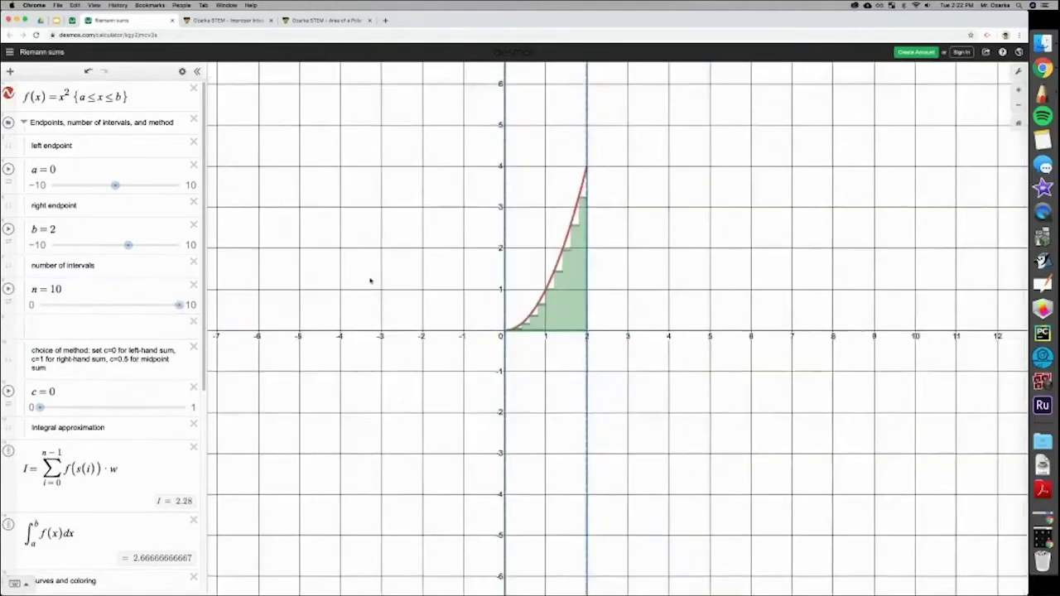
scroll(563, 246, "up", 5)
left_click_drag(567, 295, 548, 309)
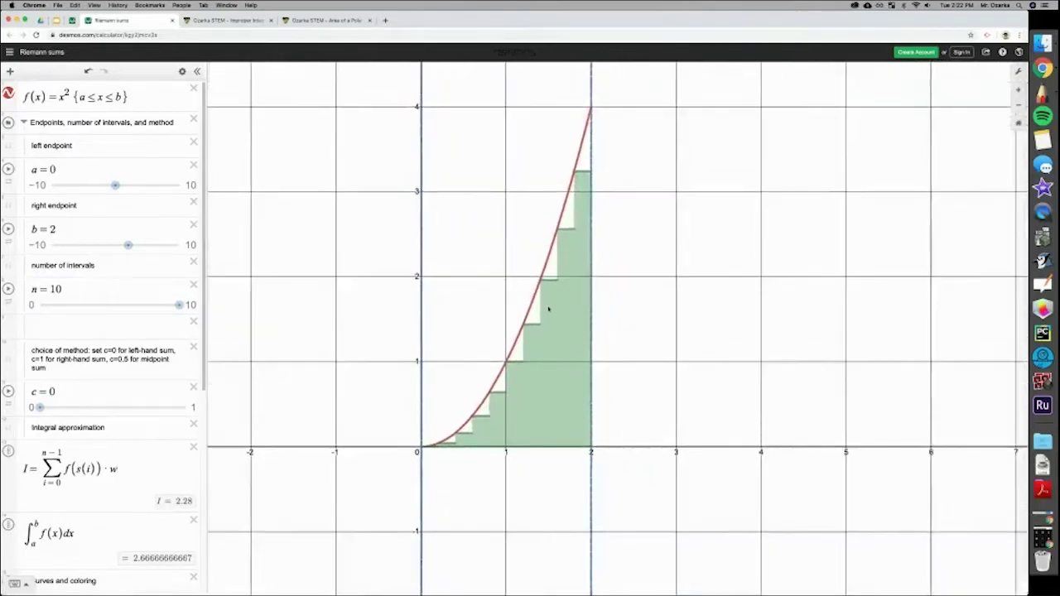
- Highlight the definite integral of f(x) from a to b in the expression list and enlarge the page for readability
scroll(125, 456, "down", 8)
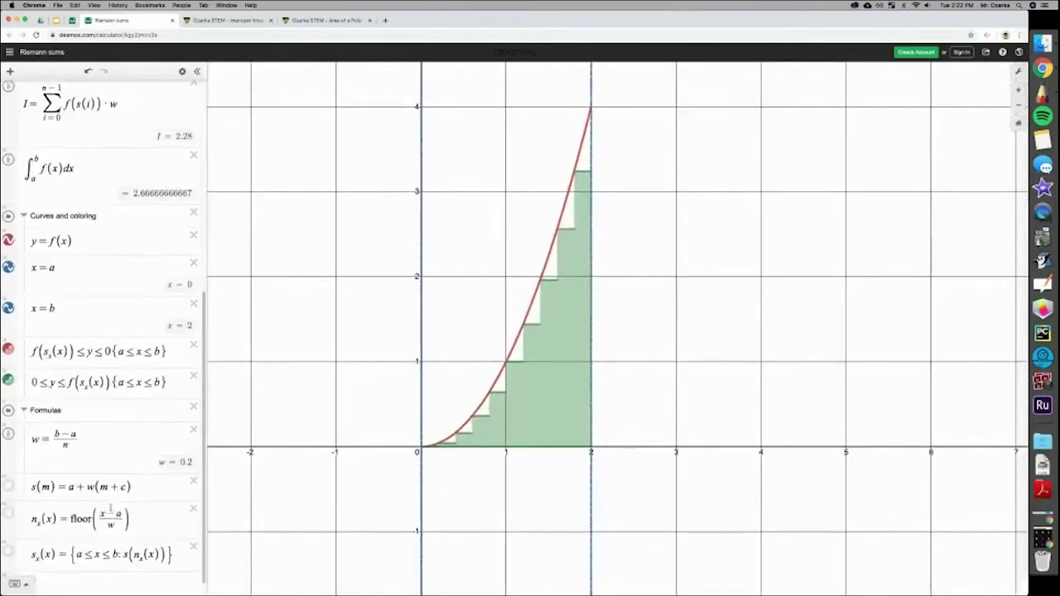
scroll(94, 470, "up", 8)
scroll(79, 388, "down", 3)
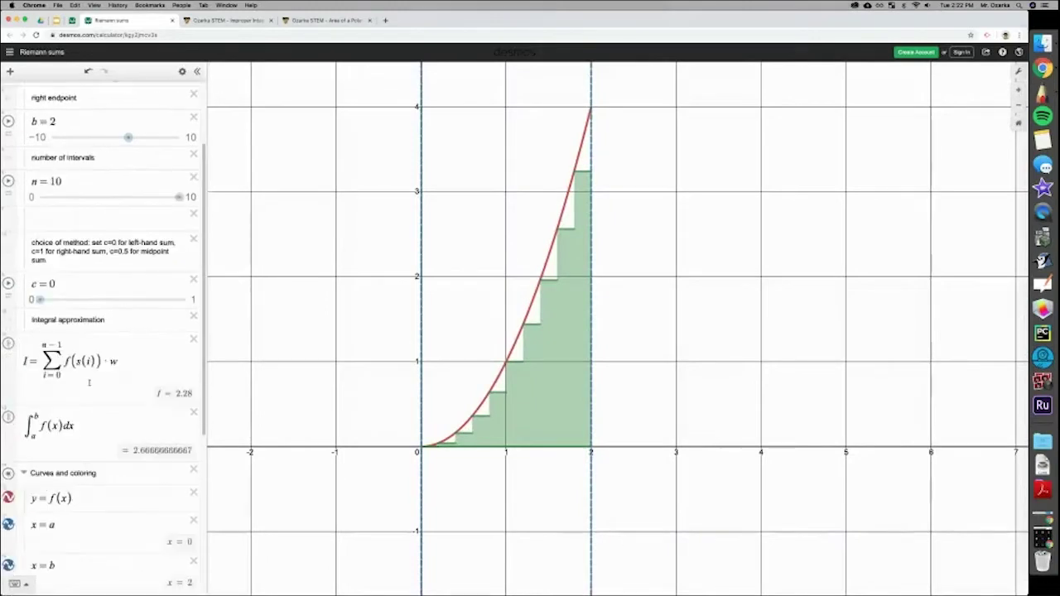
left_click_drag(78, 390, 23, 401)
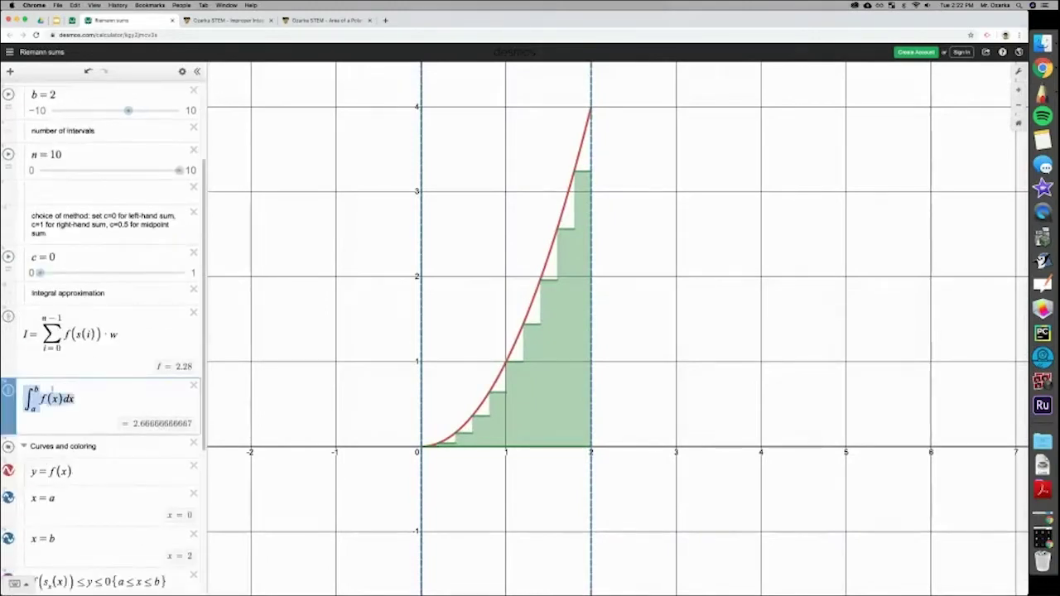
key("super+equal")
key("super+equal")
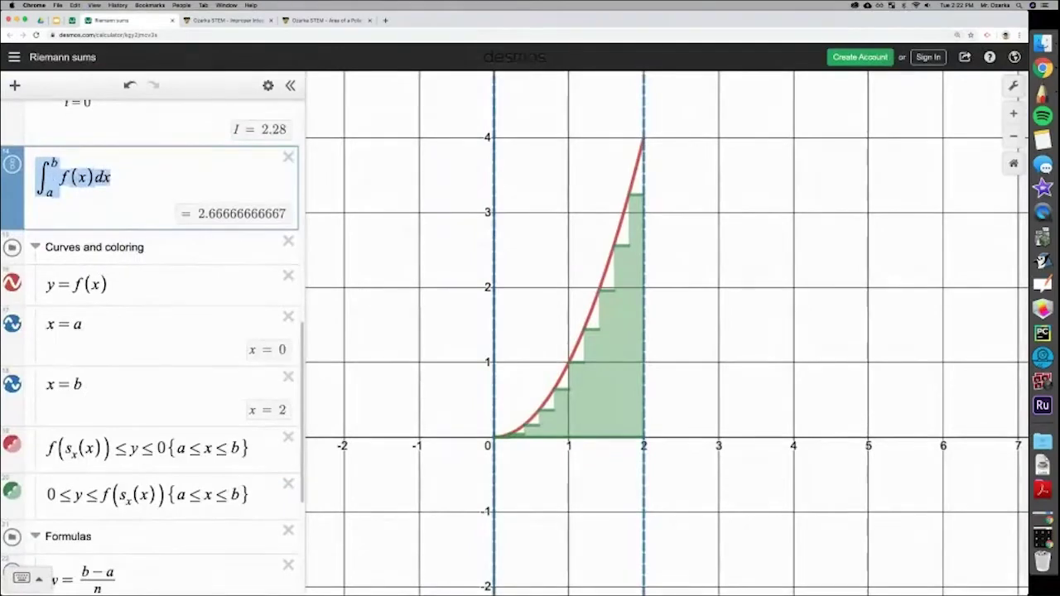
- Display the definite integral's result as a fraction, and return it to decimal form
left_click(244, 225)
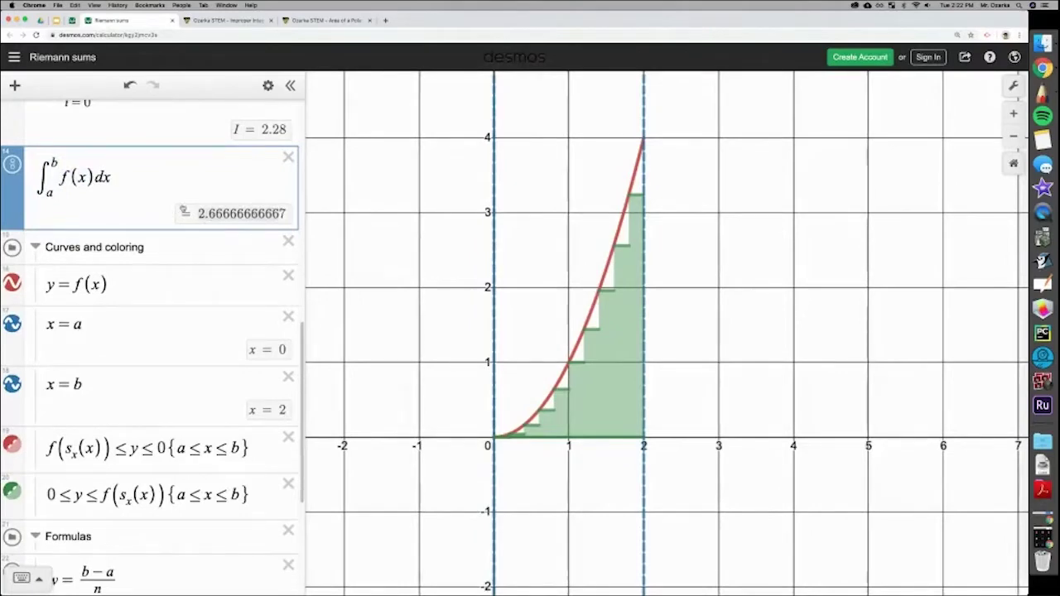
left_click(184, 213)
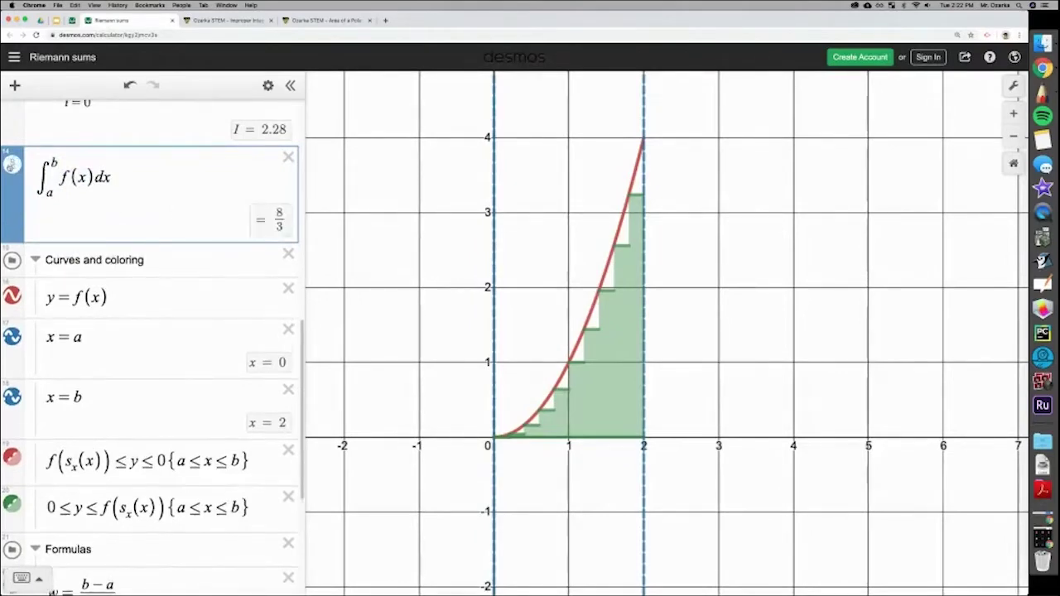
left_click(267, 219)
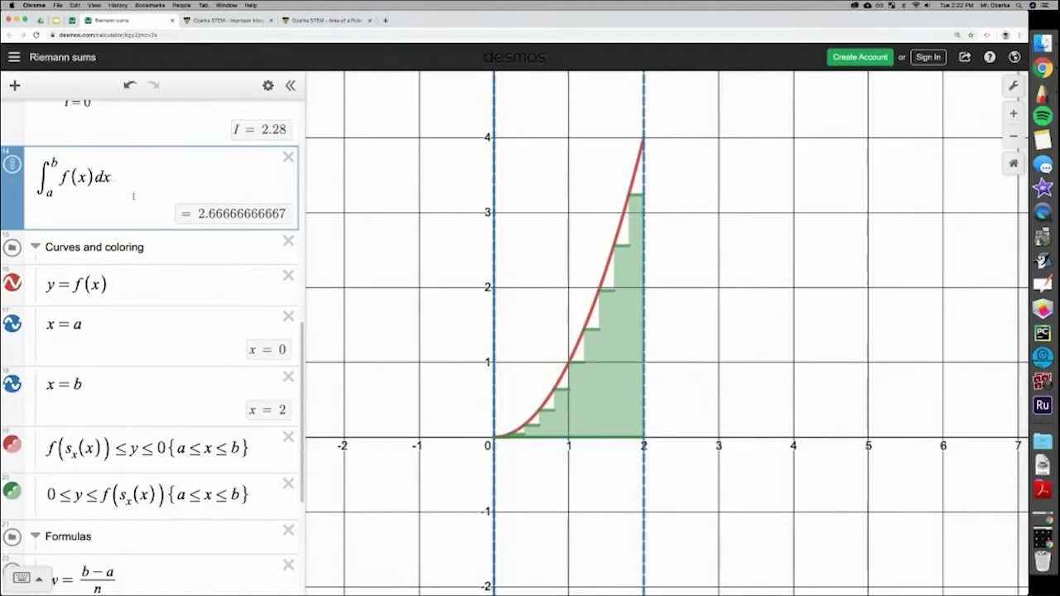
- Highlight the Riemann sum formula I and examine its result against the definite integral
scroll(133, 197, "up", 1)
scroll(132, 196, "up", 3)
left_click_drag(208, 207, 36, 217)
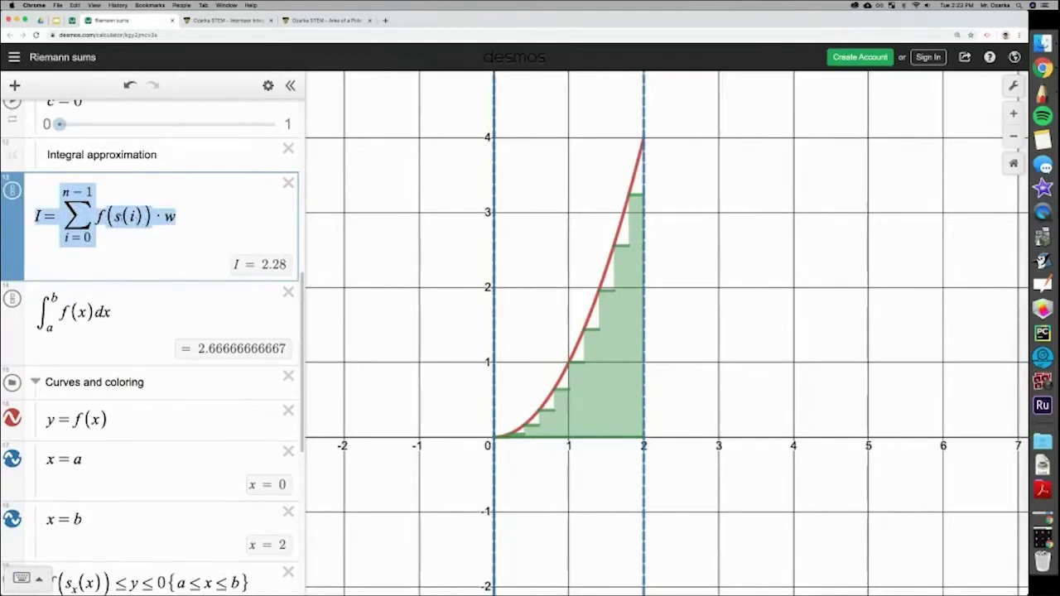
left_click(265, 265)
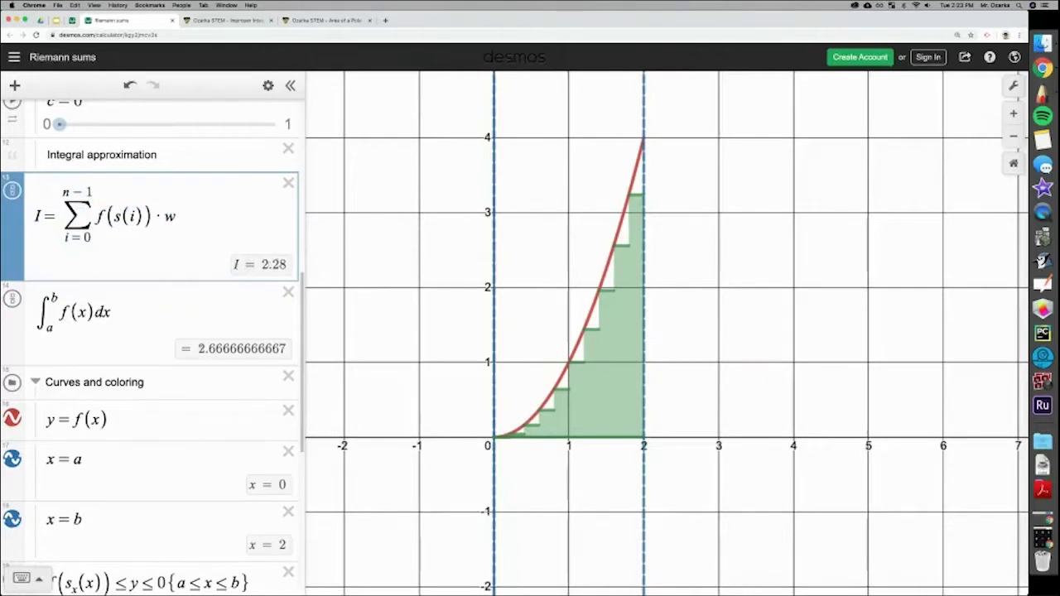
- Set the number of intervals n to 100 and compare the sum I with the definite integral
scroll(203, 239, "up", 5)
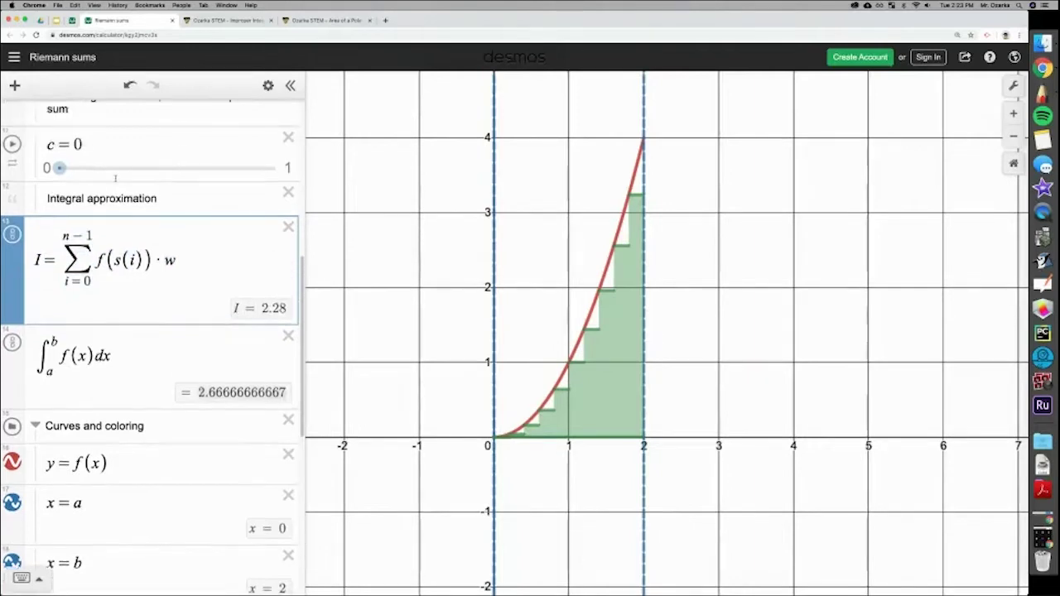
scroll(109, 184, "up", 5)
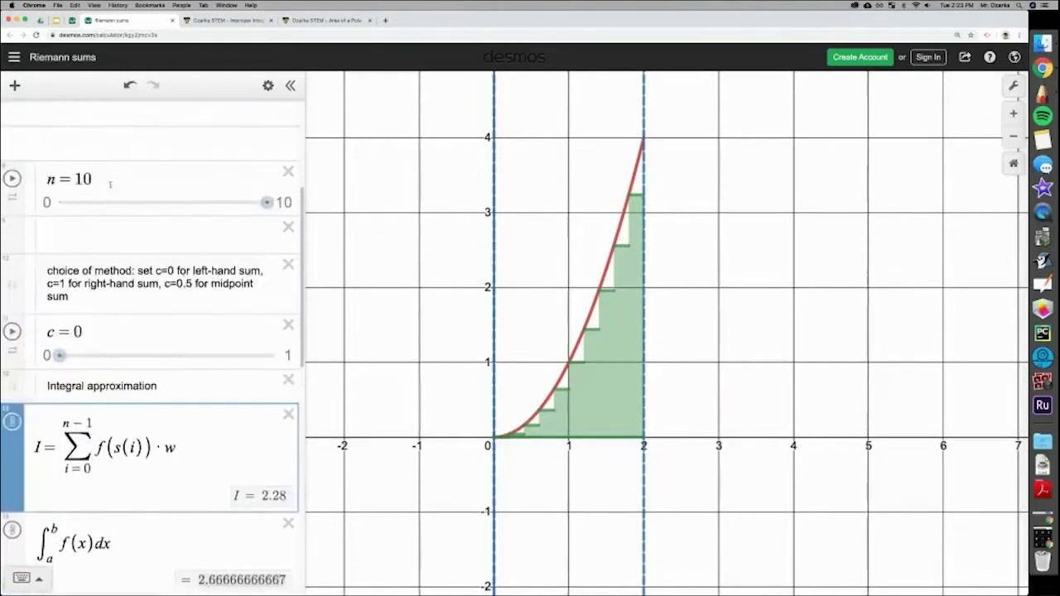
scroll(123, 181, "down", 2)
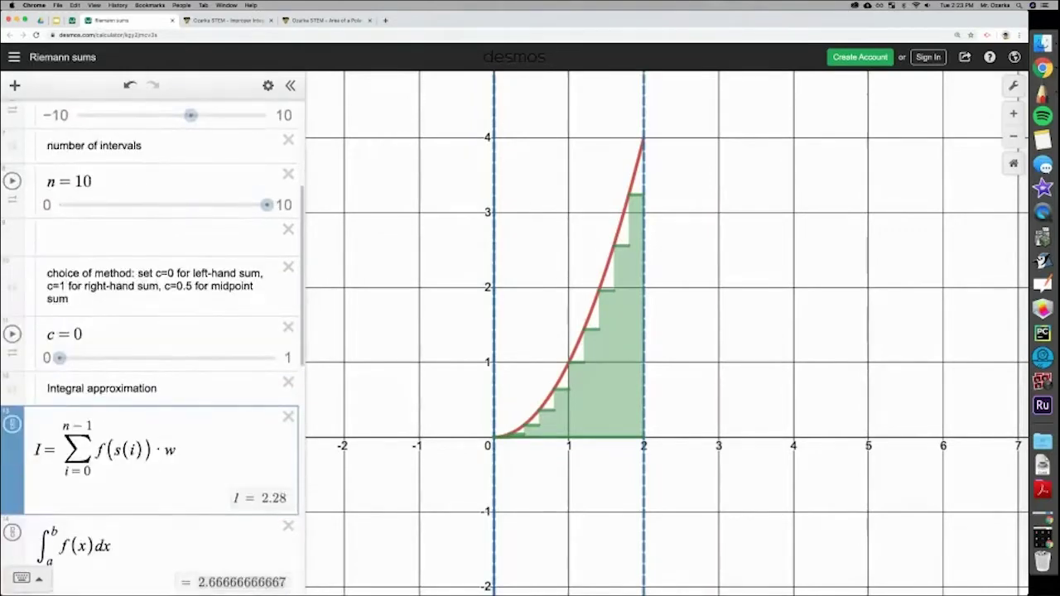
left_click(101, 182)
type("0")
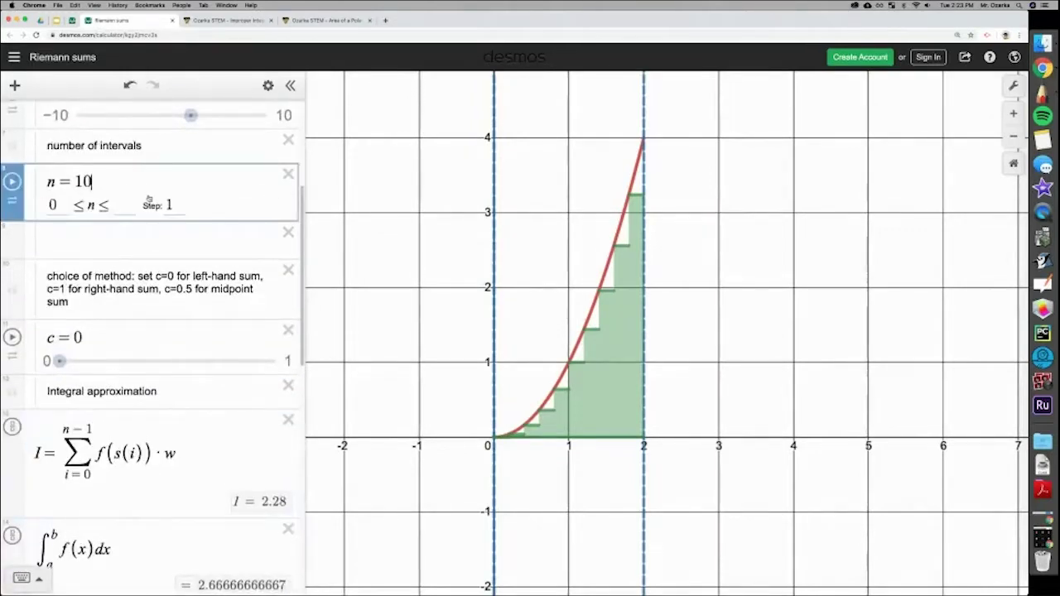
scroll(245, 352, "down", 5)
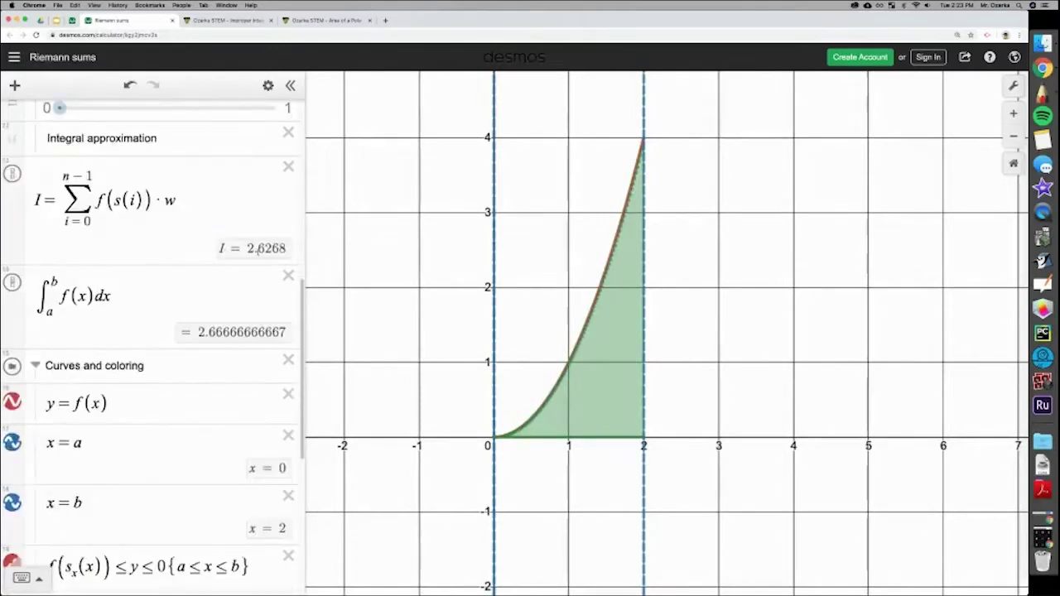
scroll(253, 327, "down", 1)
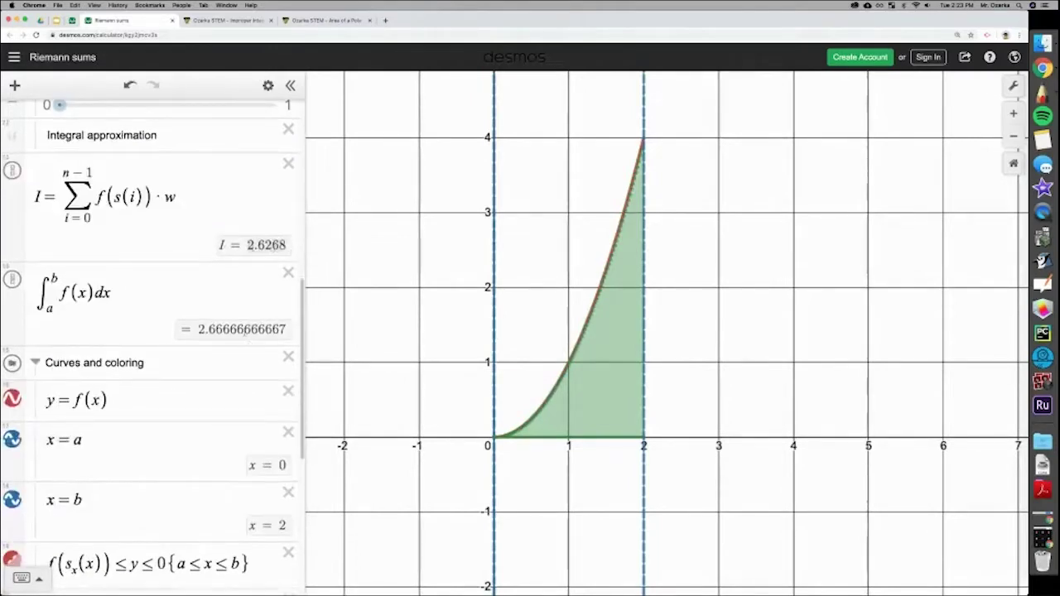
- Set the number of intervals n to 10000000 and compare the integral approximation with the exact integral
scroll(236, 321, "up", 3)
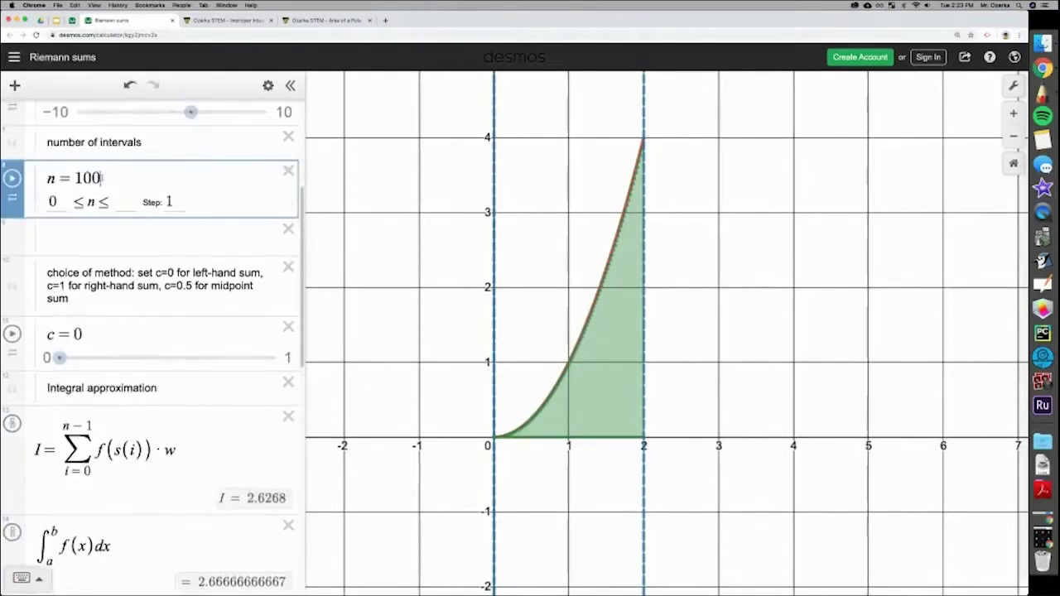
type("0000000")
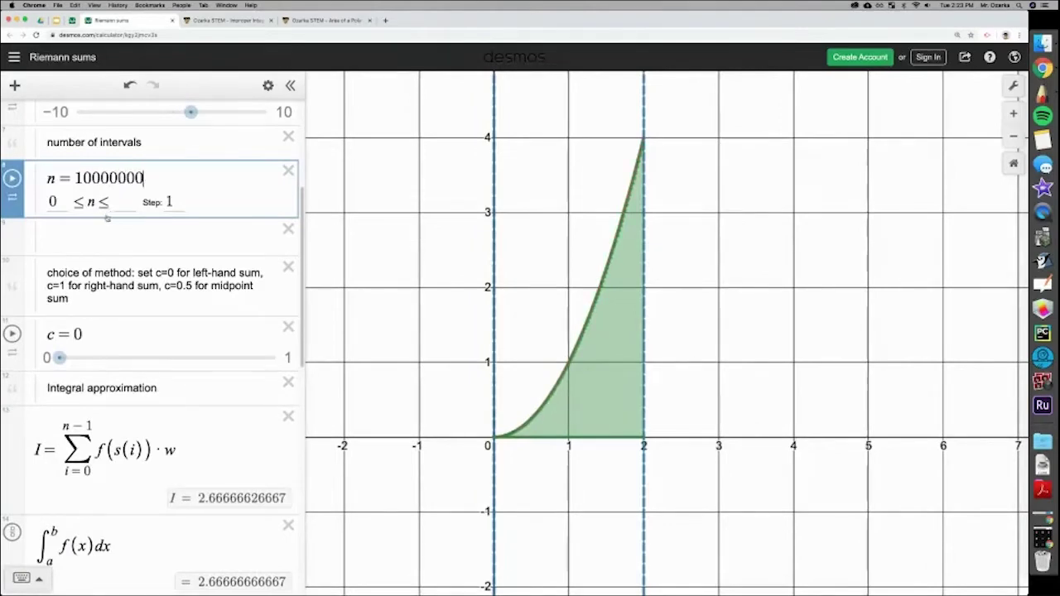
scroll(207, 364, "down", 2)
scroll(153, 331, "up", 1)
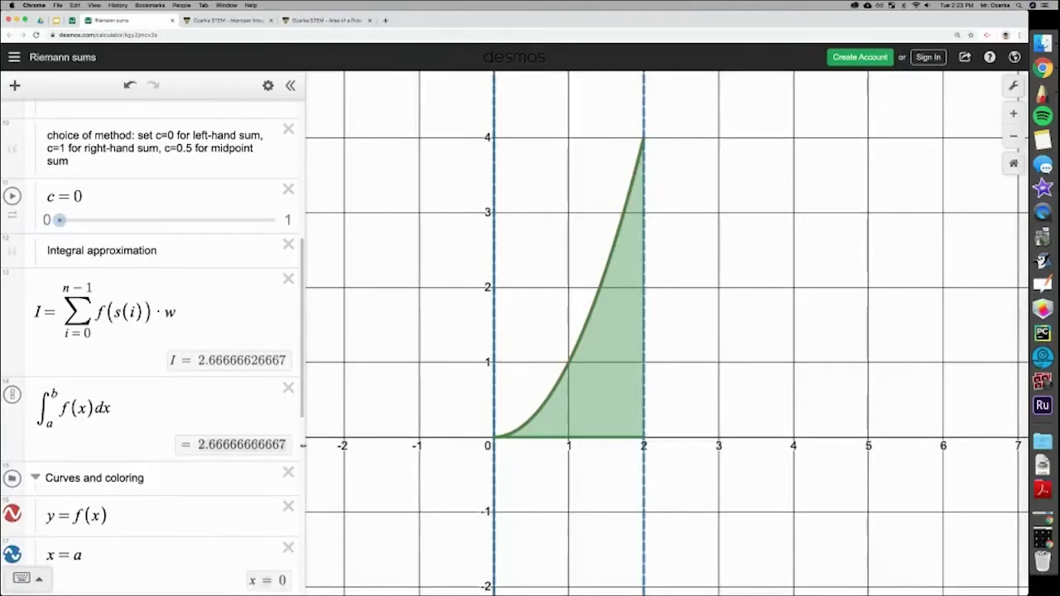
- Select the definite integral and the Riemann sum formula I in turn, and compare their results
left_click(216, 418)
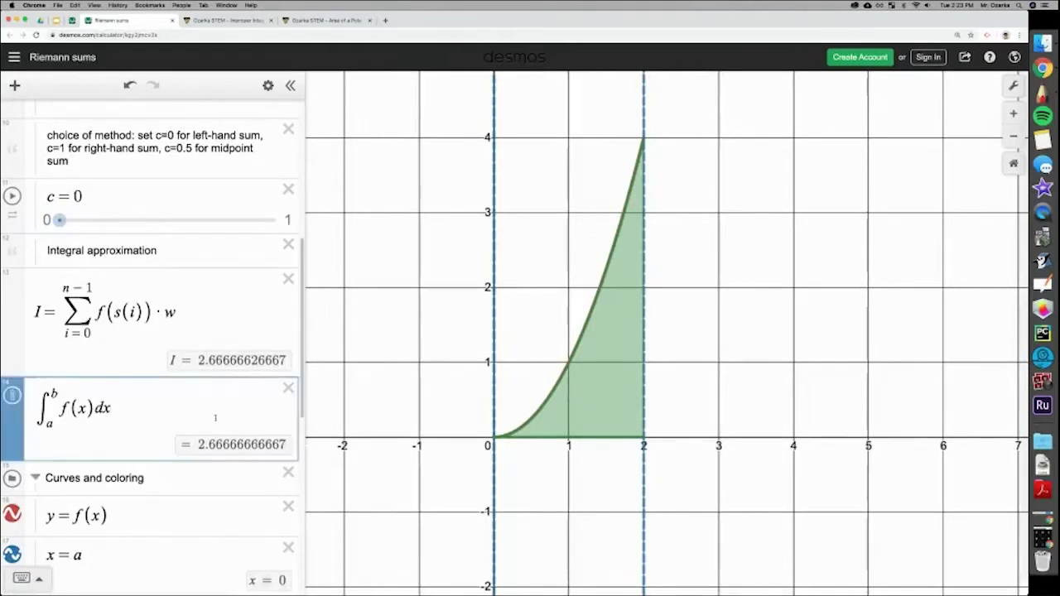
left_click_drag(190, 301, 43, 306)
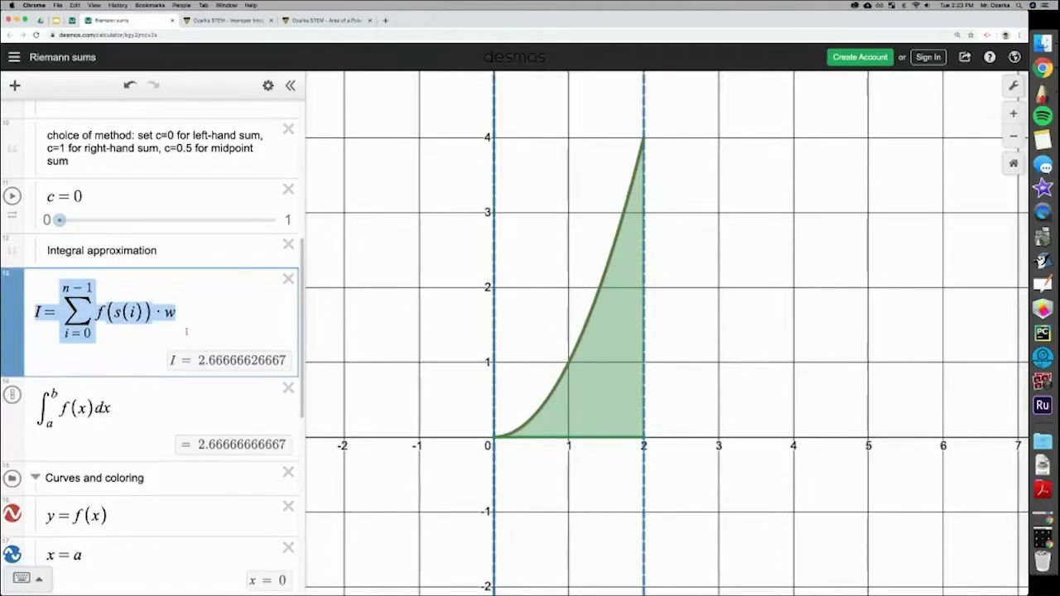
scroll(186, 331, "up", 3)
scroll(185, 334, "down", 4)
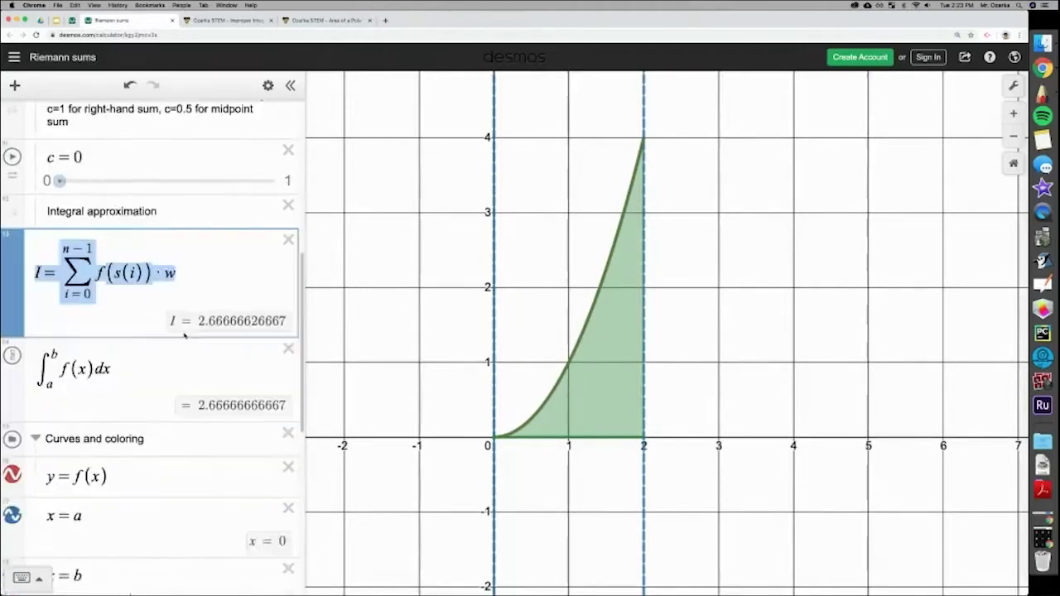
scroll(174, 323, "up", 4)
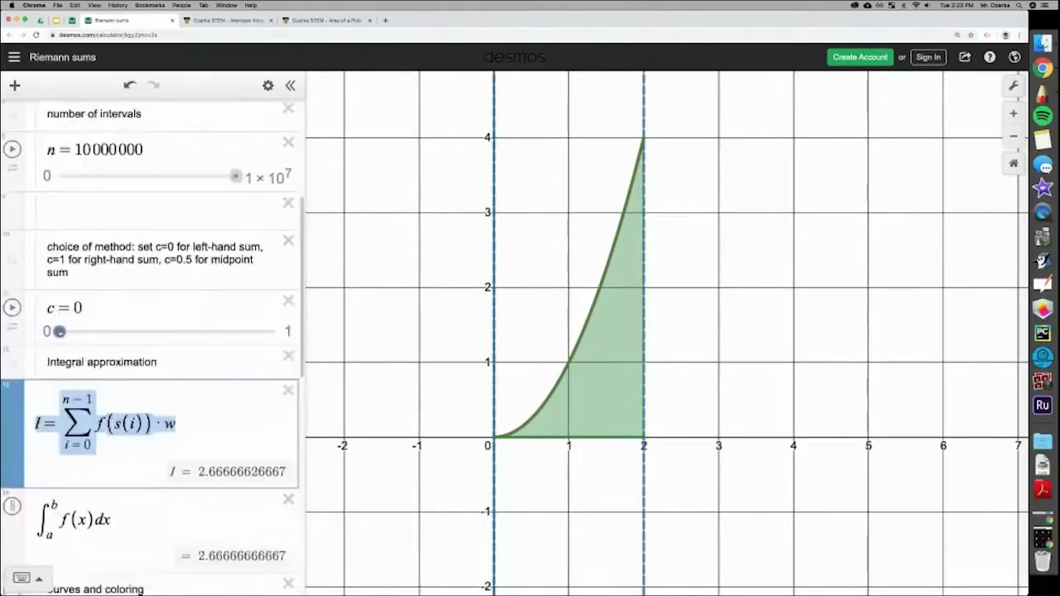
- Set c to 0.5 for the midpoint sum and reduce the number of intervals n to 0
left_click(73, 335)
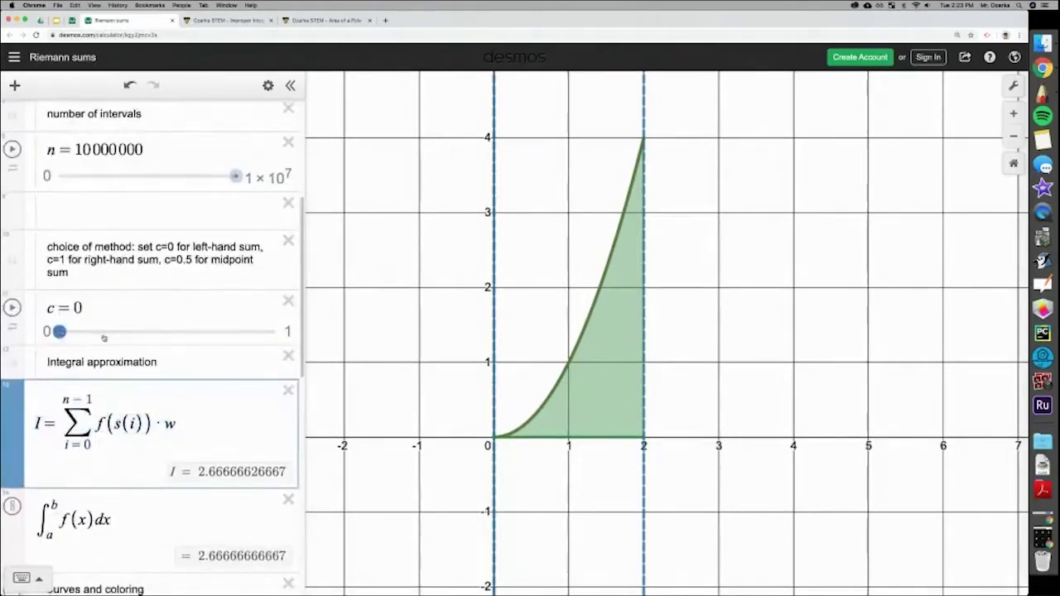
left_click(167, 331)
left_click_drag(237, 177, 53, 189)
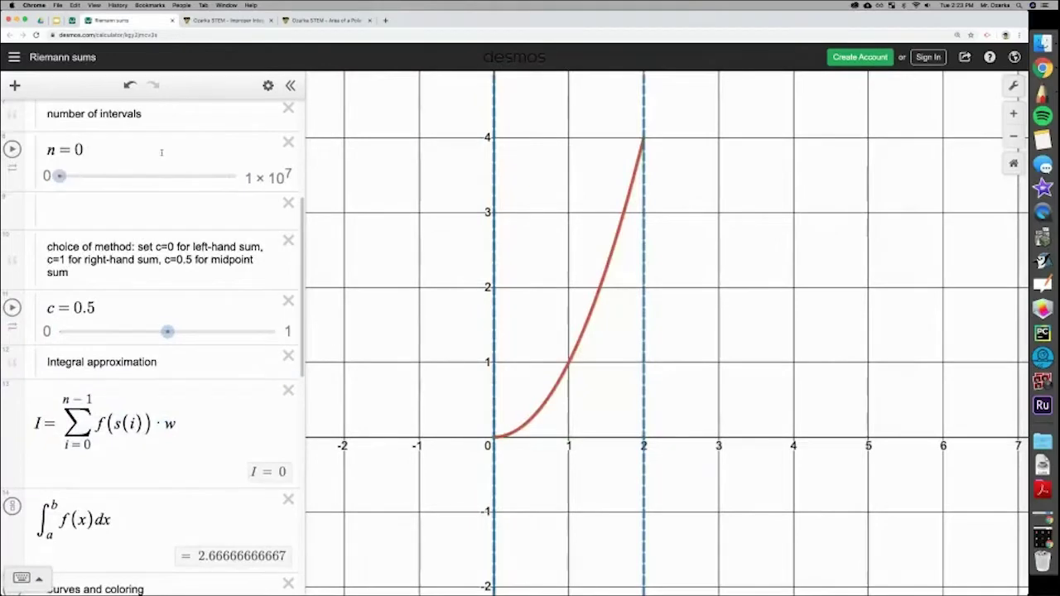
- Set the upper limit of the slider for n to 100
left_click(268, 85)
left_click(132, 173)
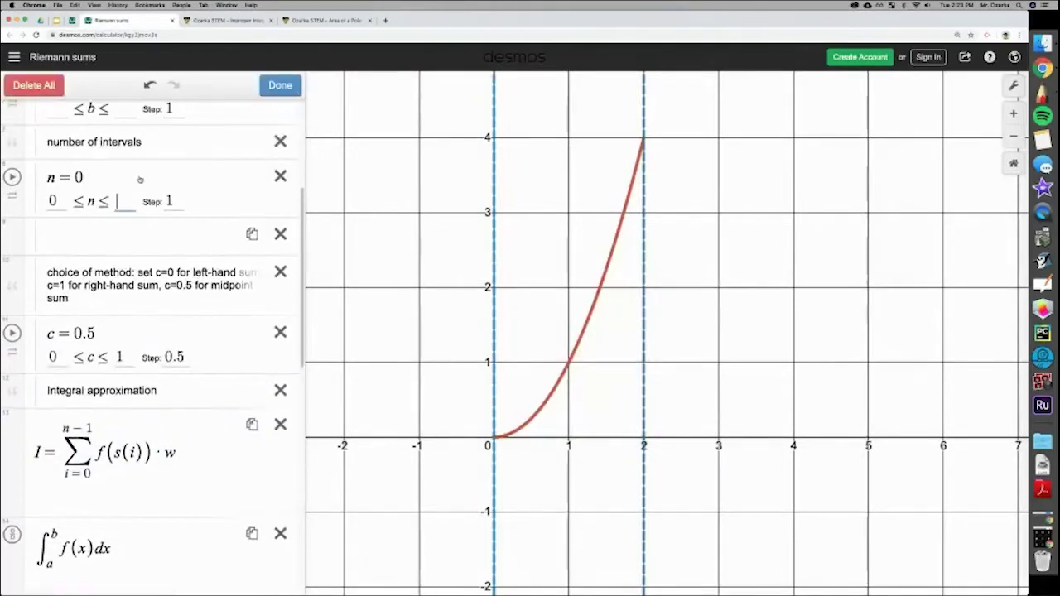
type("100")
left_click(72, 239)
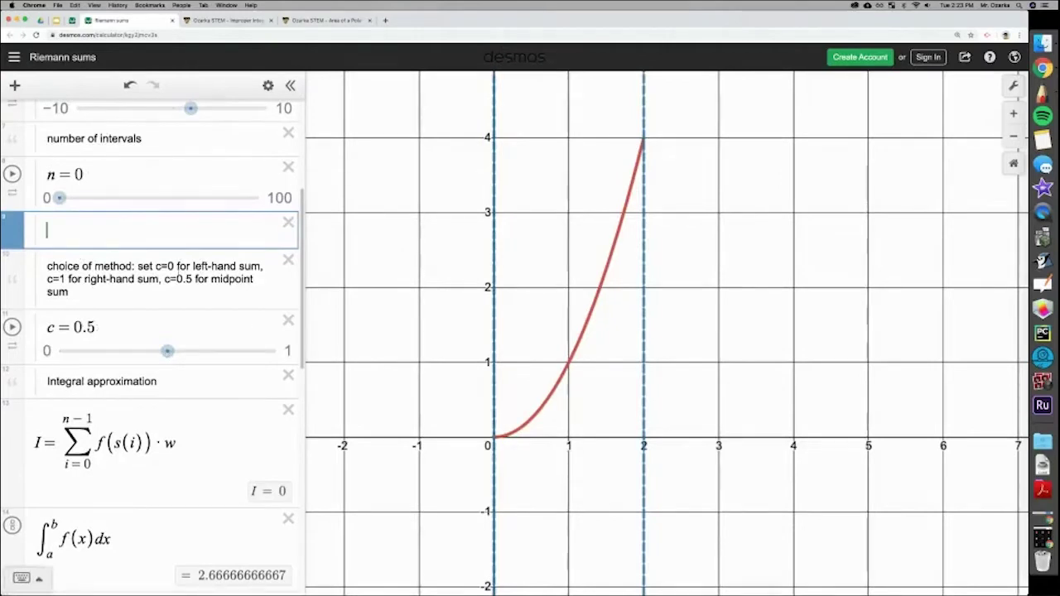
- Set the number of intervals n to 14 and c to 1 for the right-hand sum
left_click_drag(58, 198, 87, 199)
left_click_drag(168, 352, 275, 351)
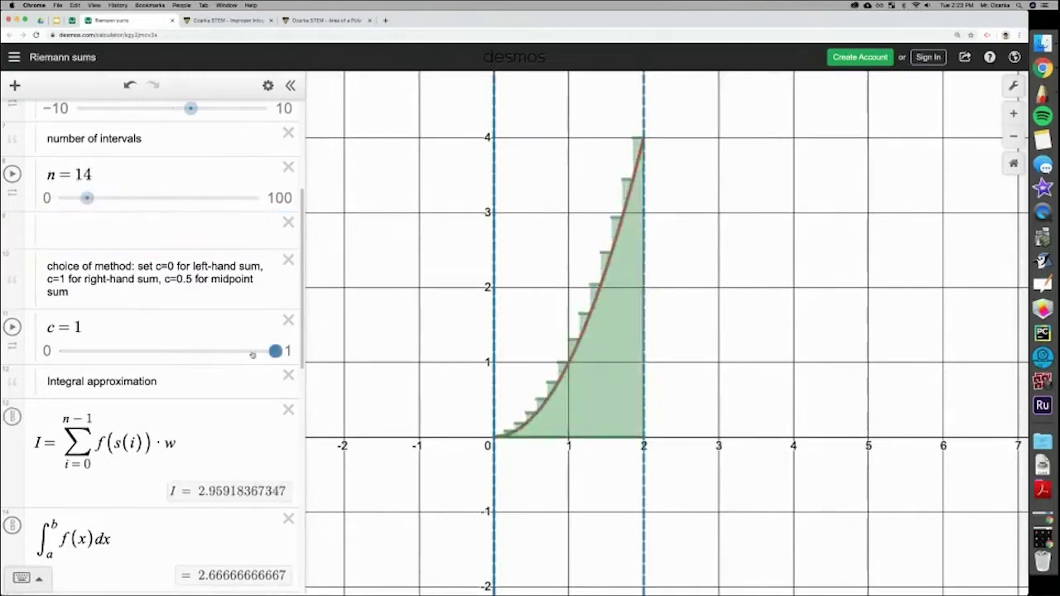
- Try n at 50 and 100 intervals, leaving it at 100, and compare the right-hand sum with the definite integral
left_click_drag(87, 198, 258, 199)
right_click(263, 217)
left_click(158, 199)
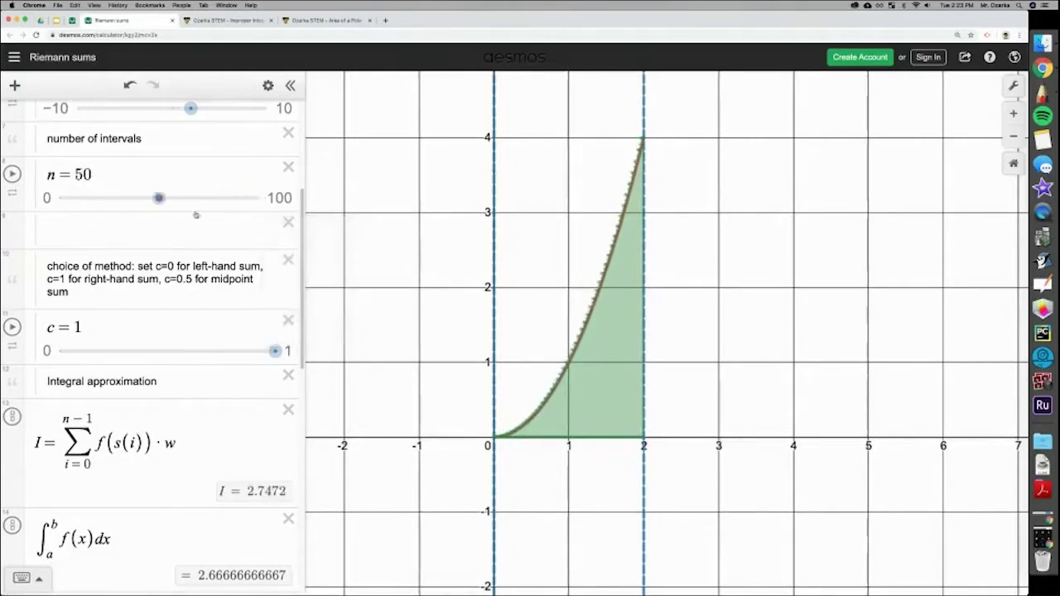
scroll(190, 248, "down", 3)
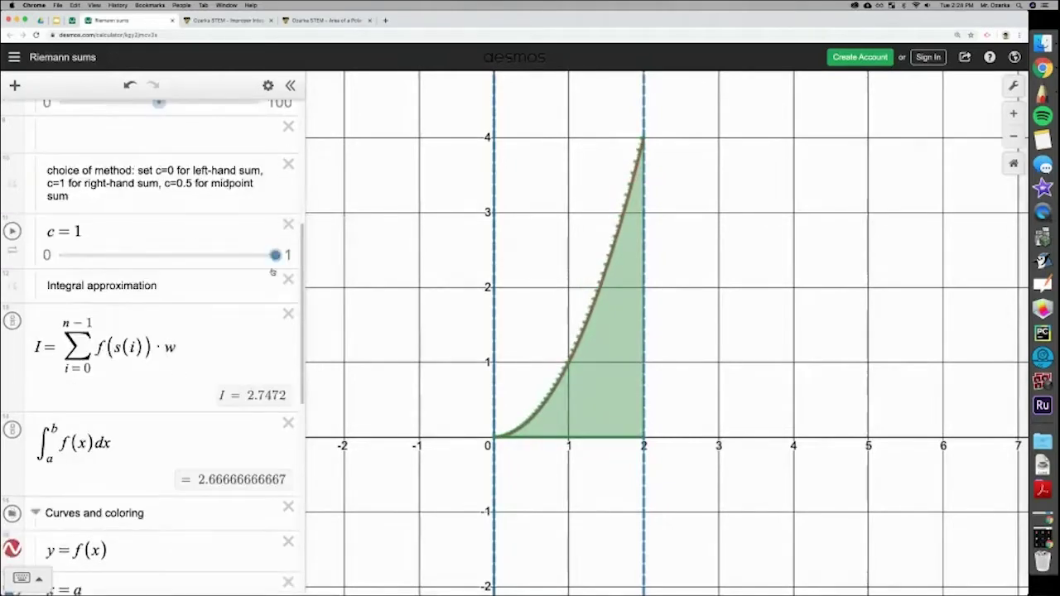
scroll(200, 279, "up", 3)
left_click_drag(158, 206, 258, 206)
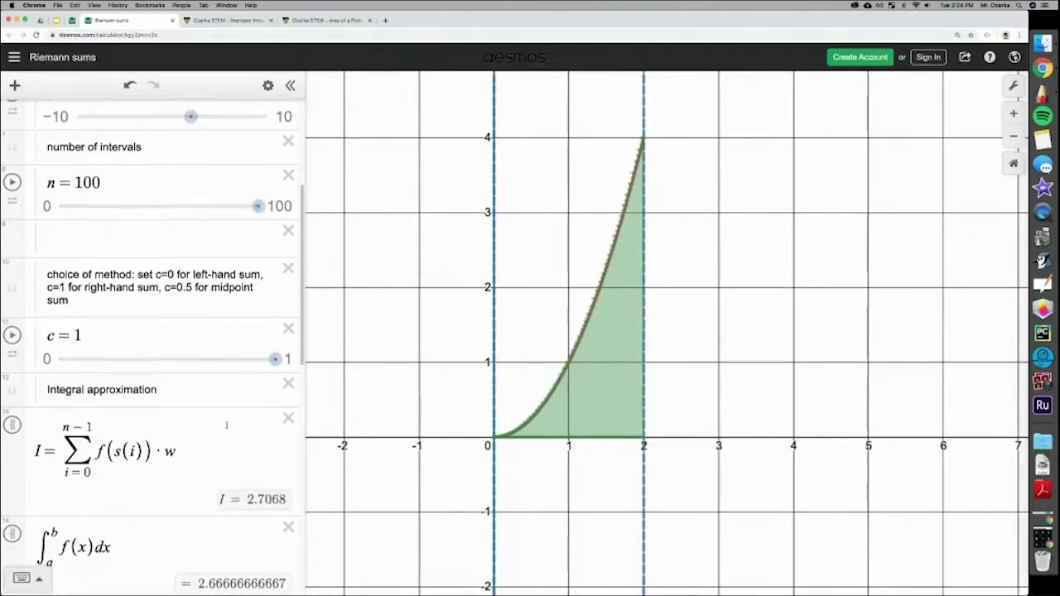
scroll(263, 411, "down", 4)
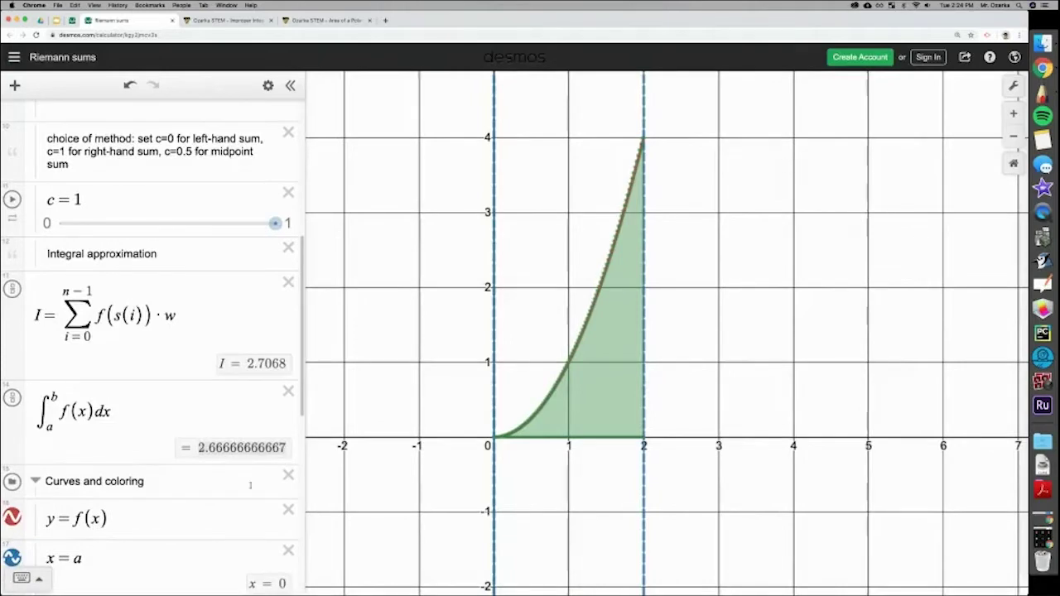
- Open the Trapezoidal Rule graph linked on the 4.3.1 slide and set its number of subintervals n to 12
left_click(57, 20)
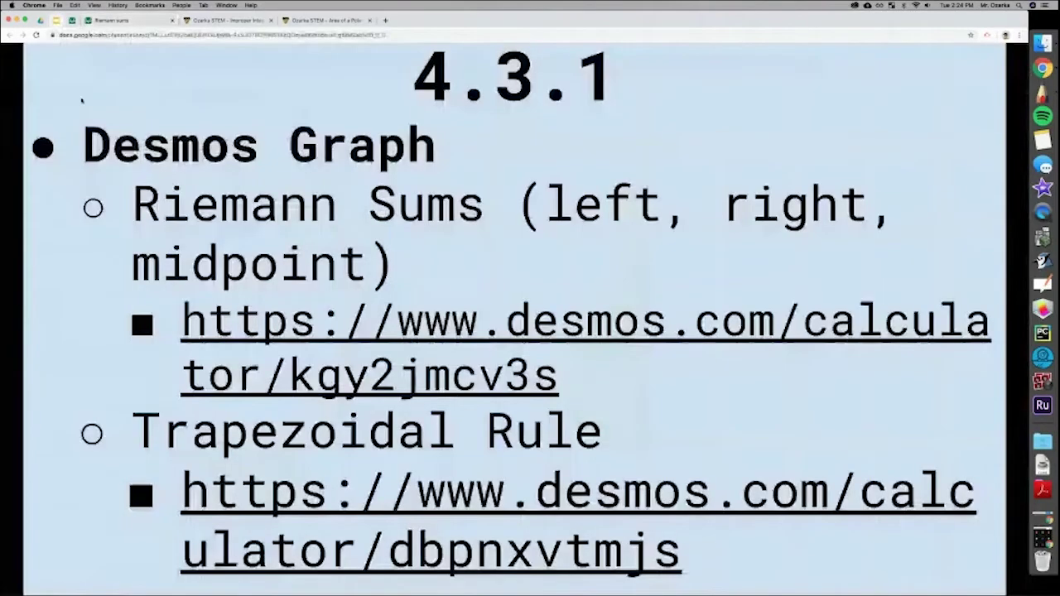
left_click(407, 497)
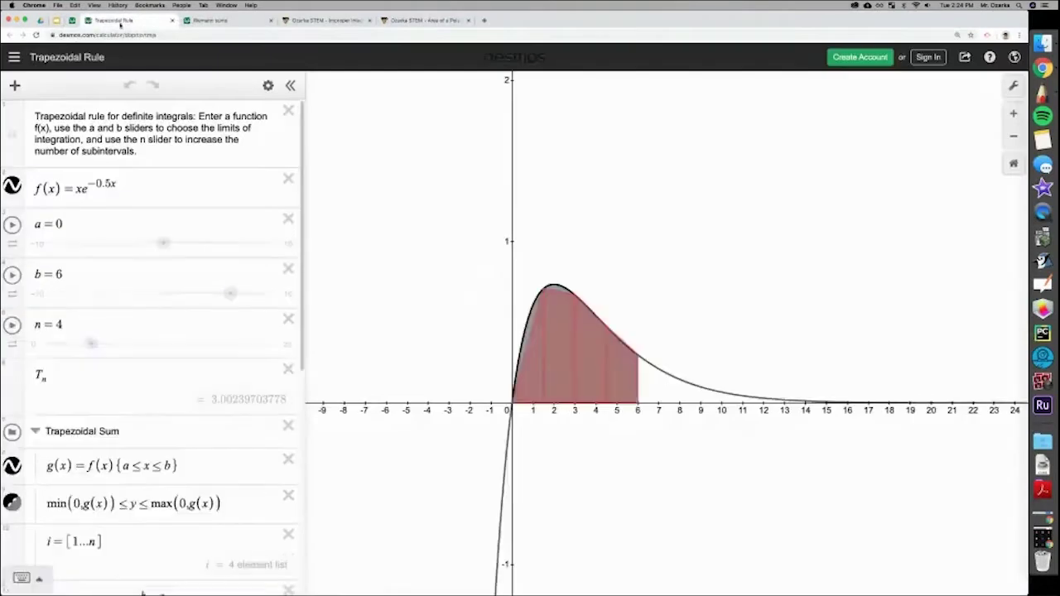
left_click_drag(91, 344, 183, 343)
scroll(587, 339, "up", 5)
scroll(587, 339, "up", 2)
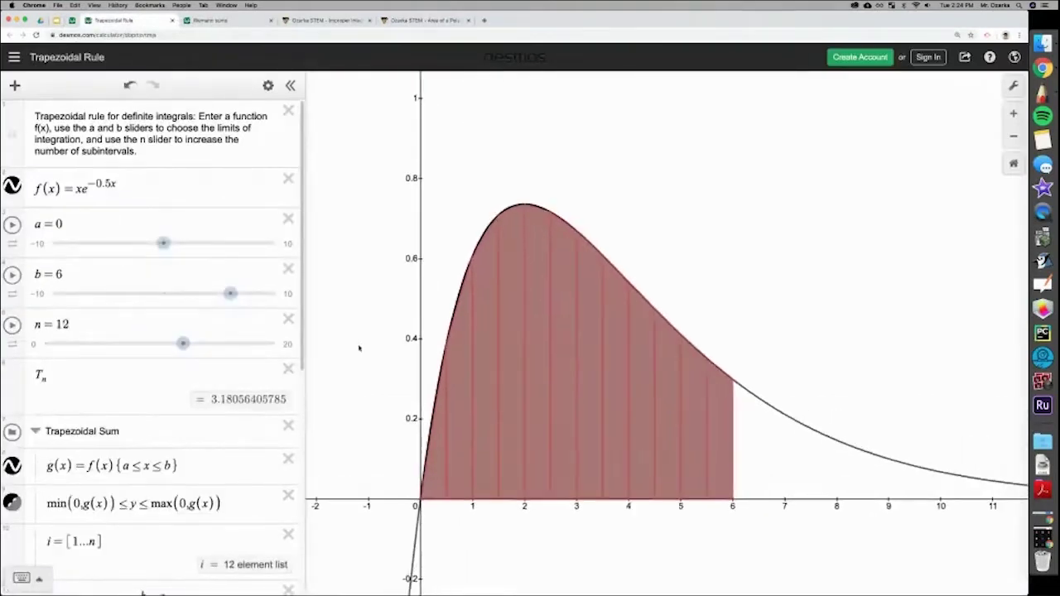
- Set the trapezoidal n to 20 and look through the expressions that build the trapezoidal sum
mouse_move(183, 344)
left_mouse_down()
mouse_move(38, 344)
mouse_move(275, 343)
left_mouse_up()
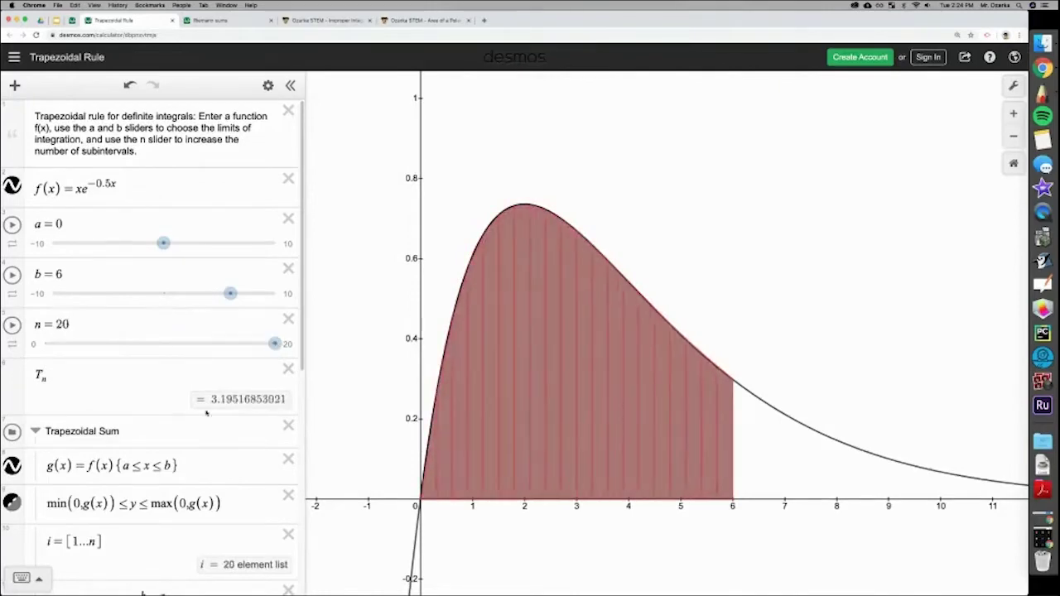
scroll(206, 412, "down", 10)
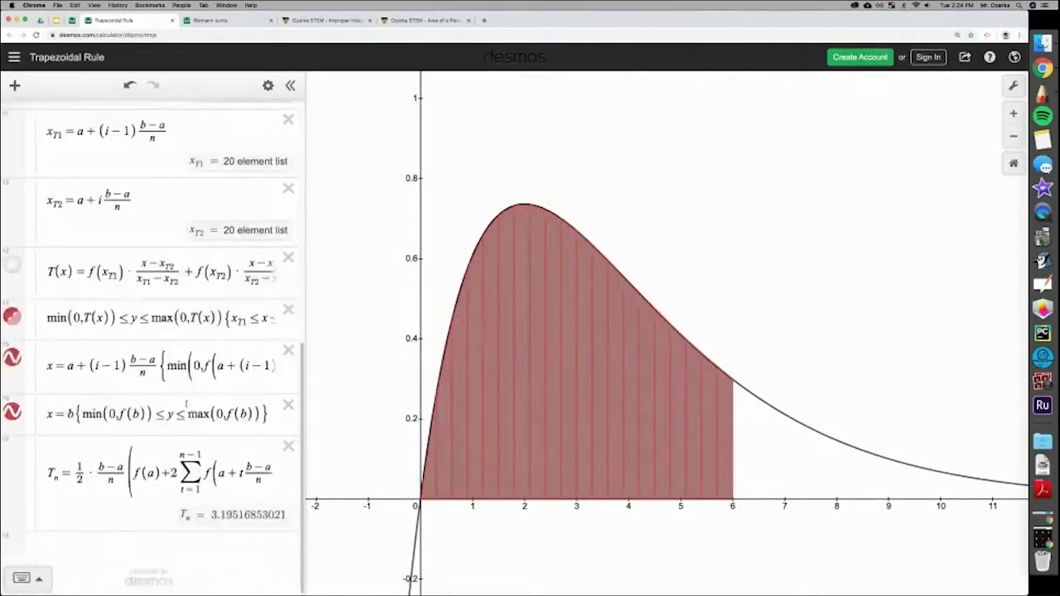
scroll(153, 332, "up", 10)
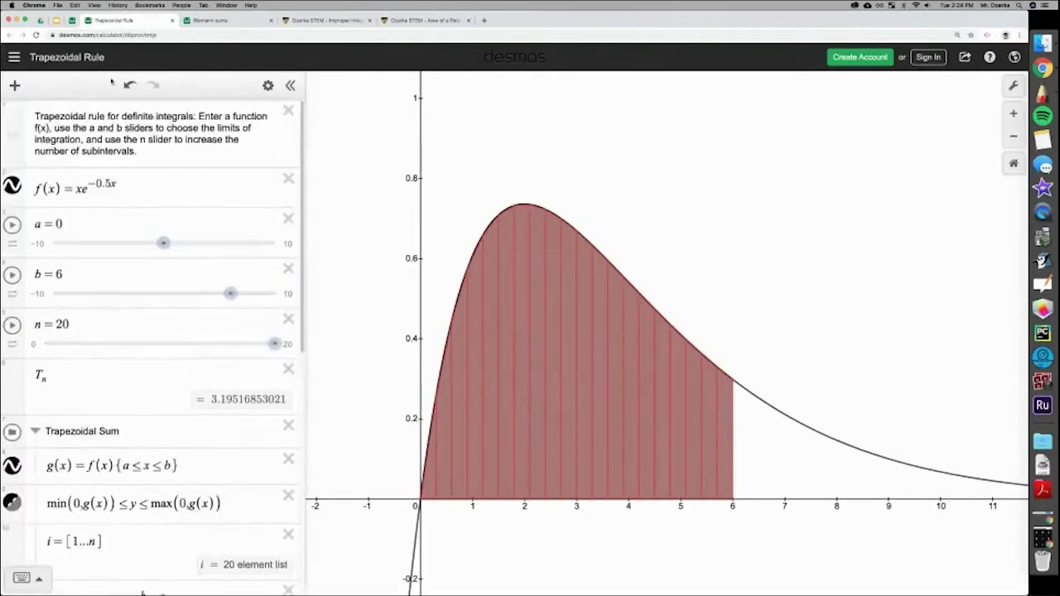
- Close the Trapezoidal Rule and Riemann sums graphs without saving their changes, and switch to the pinned Desmos tab
left_click(172, 20)
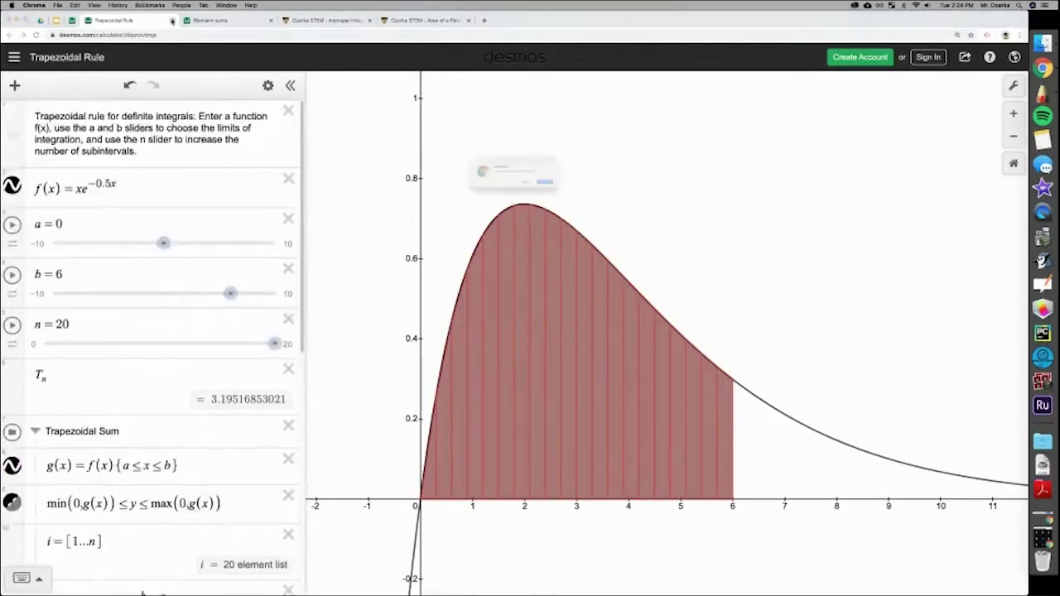
left_click(577, 191)
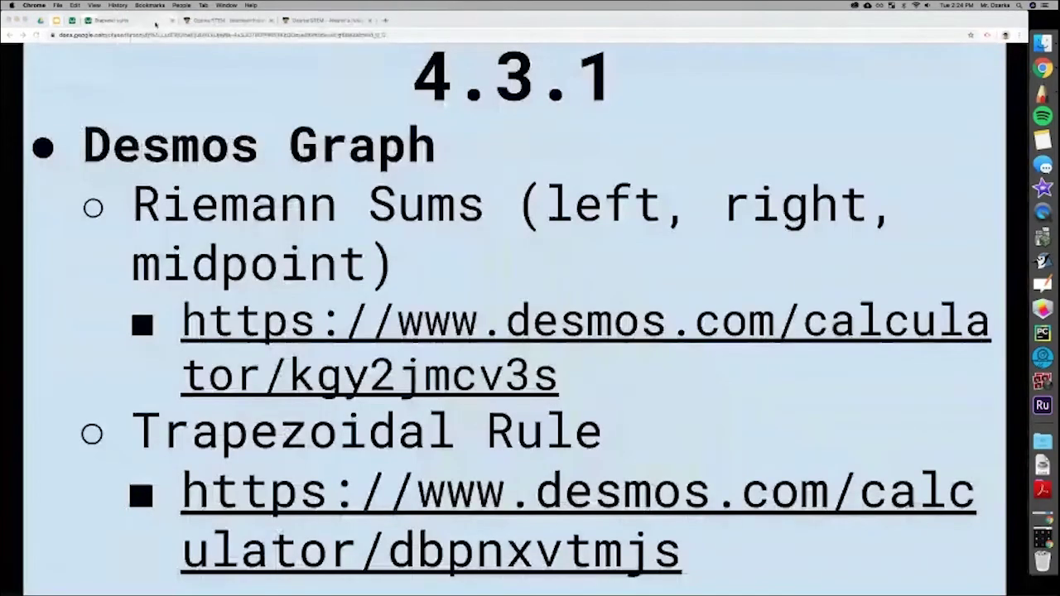
left_click(172, 20)
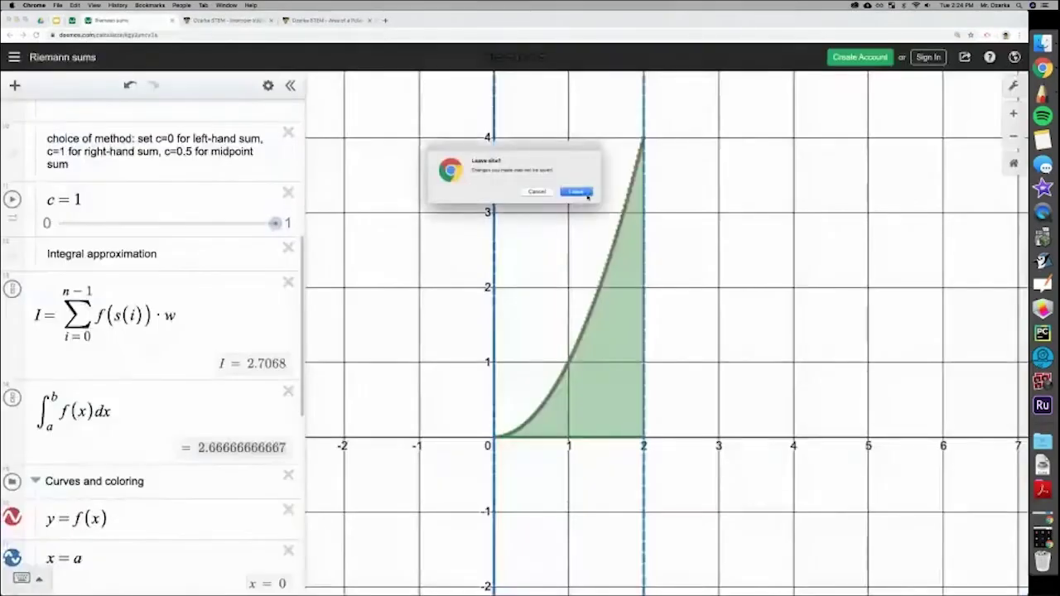
left_click(587, 196)
left_click(80, 20)
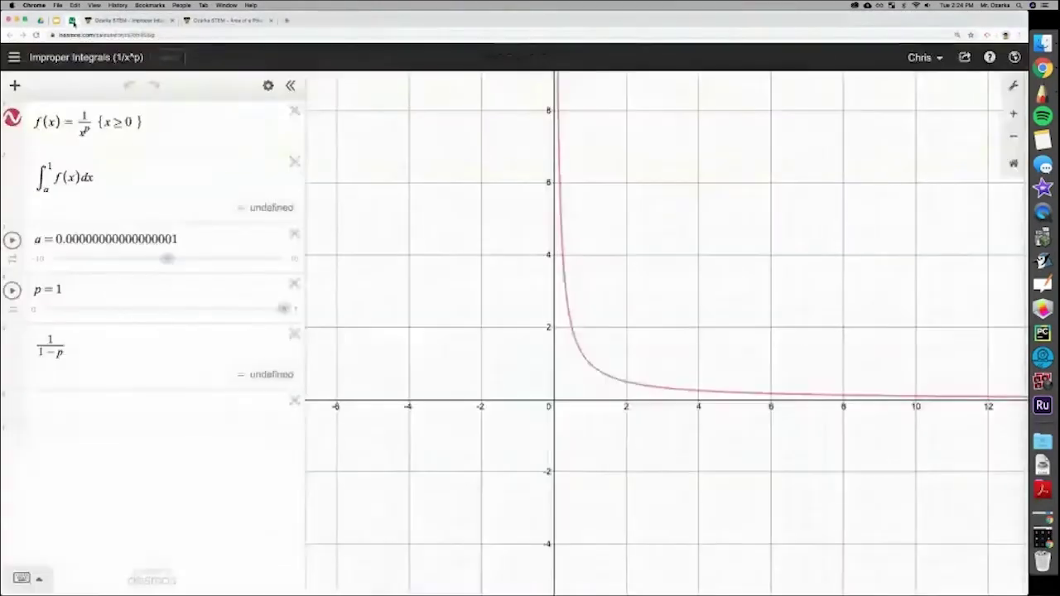